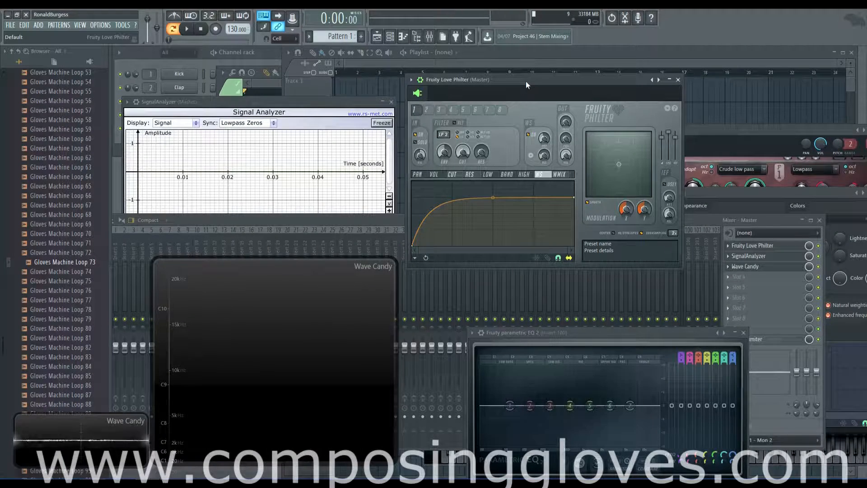
# Load the Default preset on the master's Fruity Love Philter and reposition its window.
pyautogui.moveTo(525, 81); pyautogui.dragTo(530, 77)
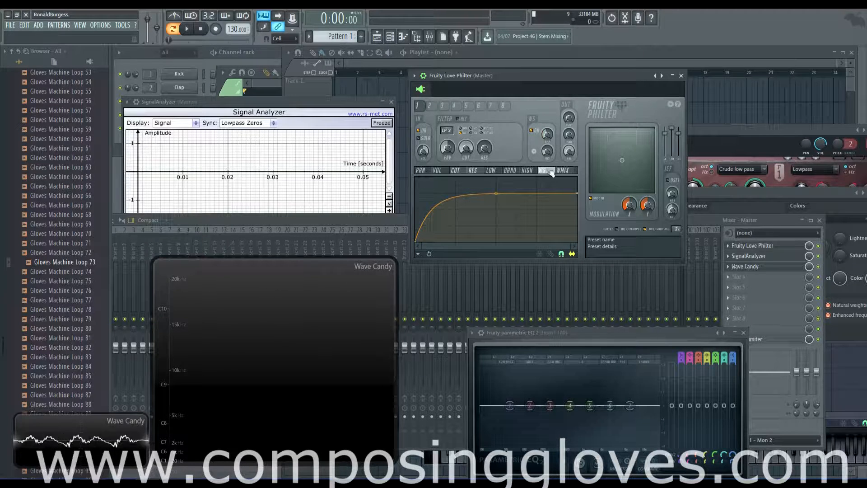
pyautogui.rightClick(656, 76)
pyautogui.click(672, 128)
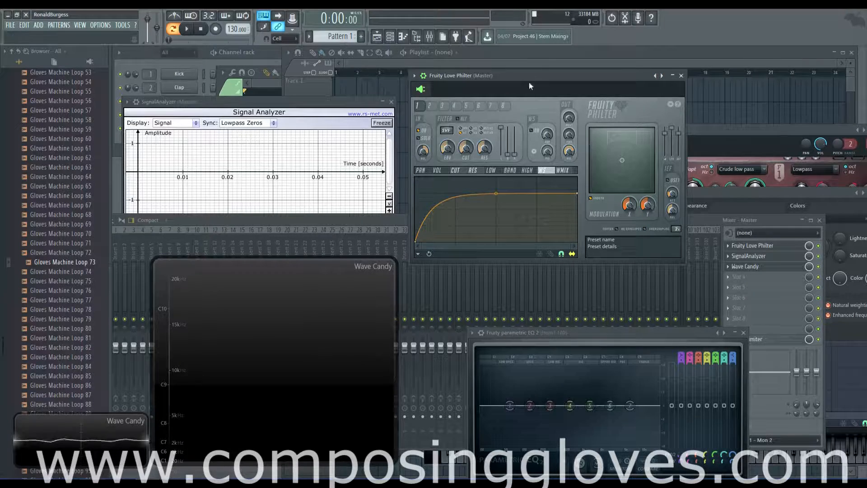
pyautogui.moveTo(531, 75); pyautogui.dragTo(531, 73)
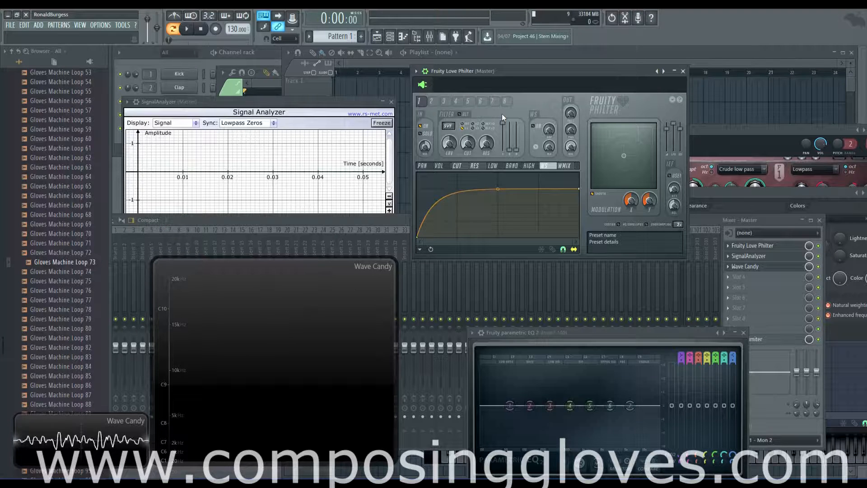
pyautogui.click(448, 126)
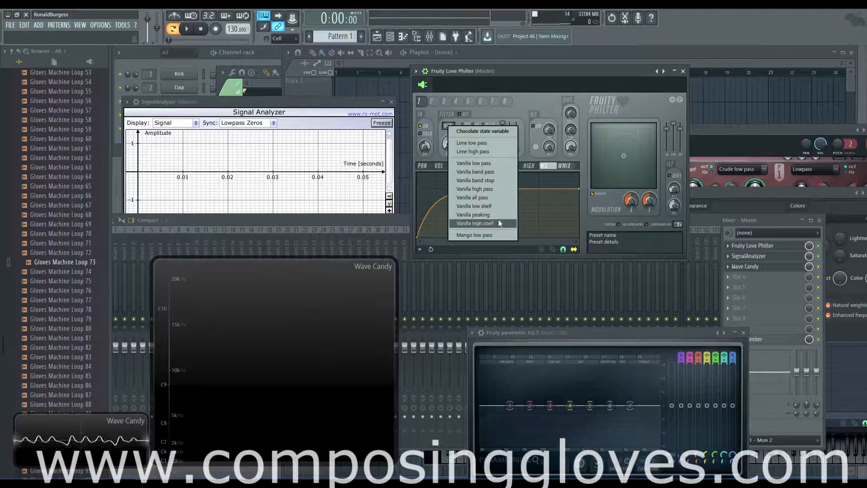
pyautogui.click(537, 84)
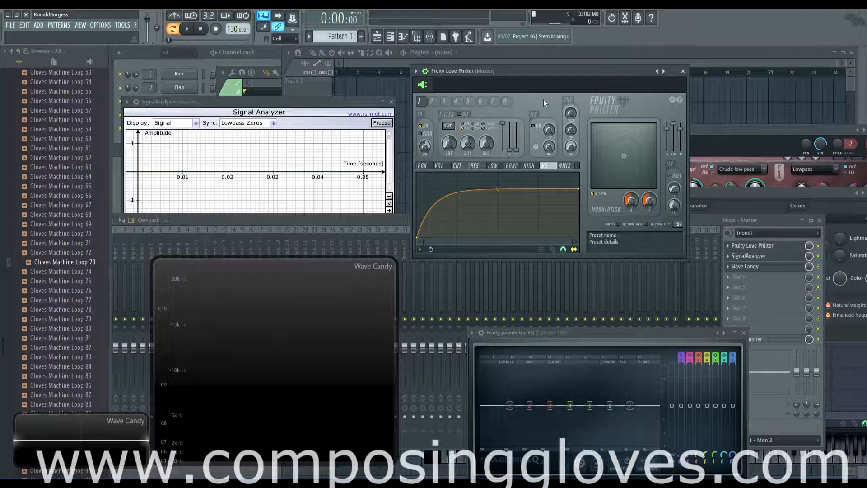
# Enable the Love Philter waveshaper, display its WS curve, and soften the curve's bend slightly.
pyautogui.click(534, 126)
pyautogui.click(534, 127)
pyautogui.click(534, 127)
pyautogui.click(534, 127)
pyautogui.click(437, 168)
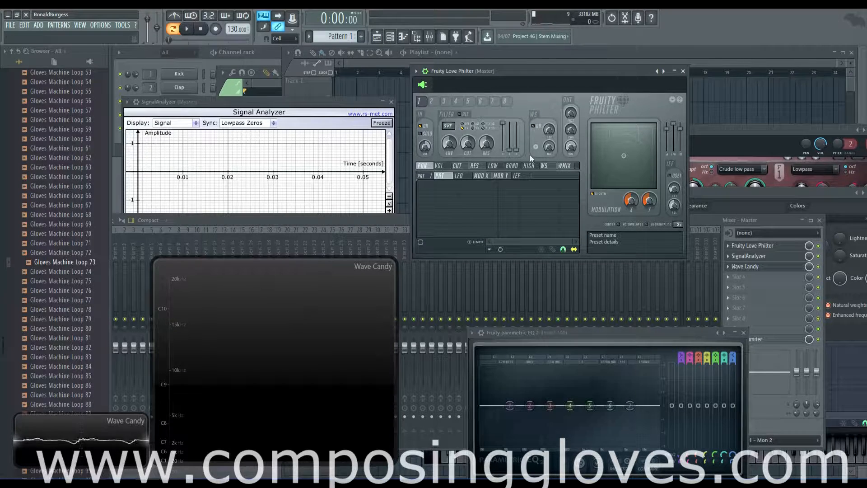
pyautogui.click(535, 128)
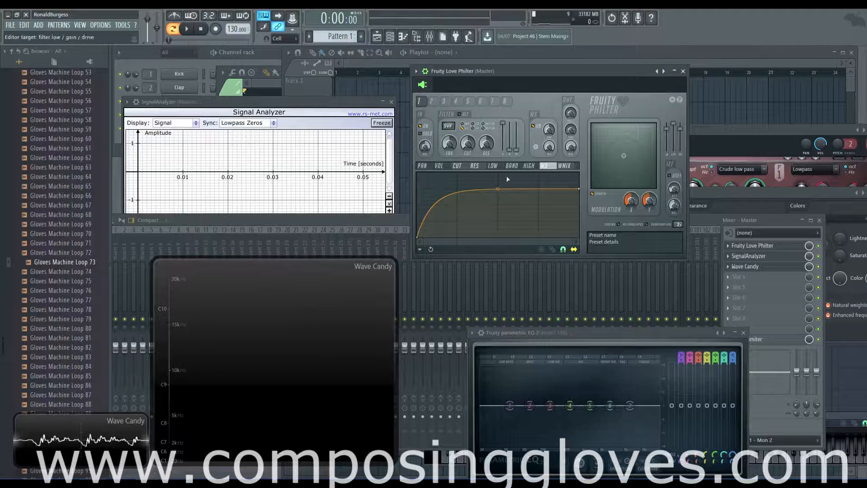
pyautogui.moveTo(497, 189)
pyautogui.mouseDown()
pyautogui.moveTo(498, 202)
pyautogui.moveTo(497, 190)
pyautogui.mouseUp()
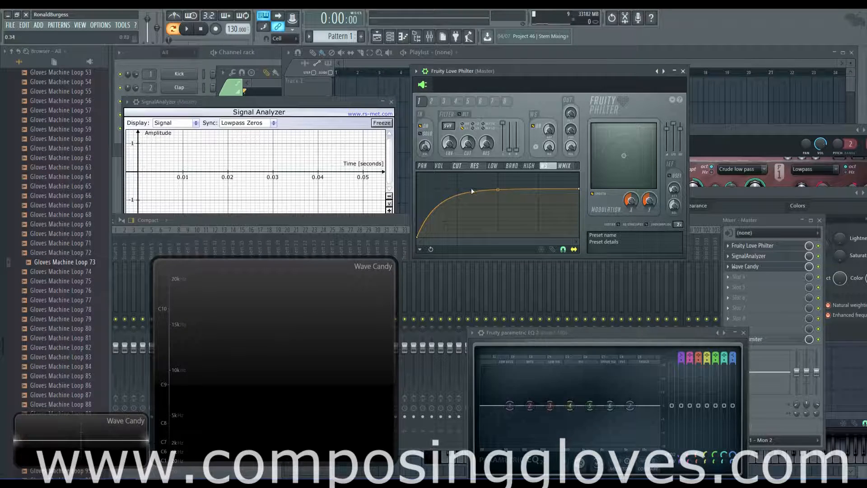
# Reshape the waveshaper curve's upper segment into a convex arc while auditioning playback.
pyautogui.moveTo(416, 237)
pyautogui.mouseDown()
pyautogui.moveTo(417, 216)
pyautogui.moveTo(416, 237)
pyautogui.mouseUp()
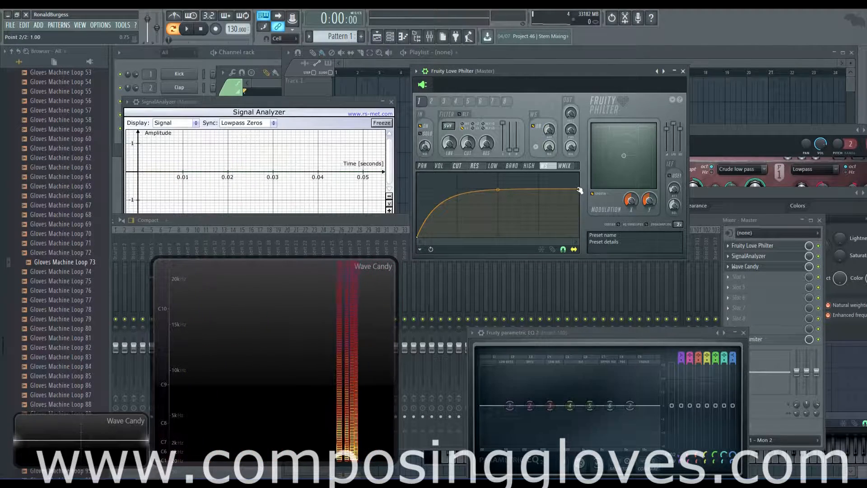
pyautogui.moveTo(497, 189); pyautogui.dragTo(499, 173)
pyautogui.rightClick(499, 174)
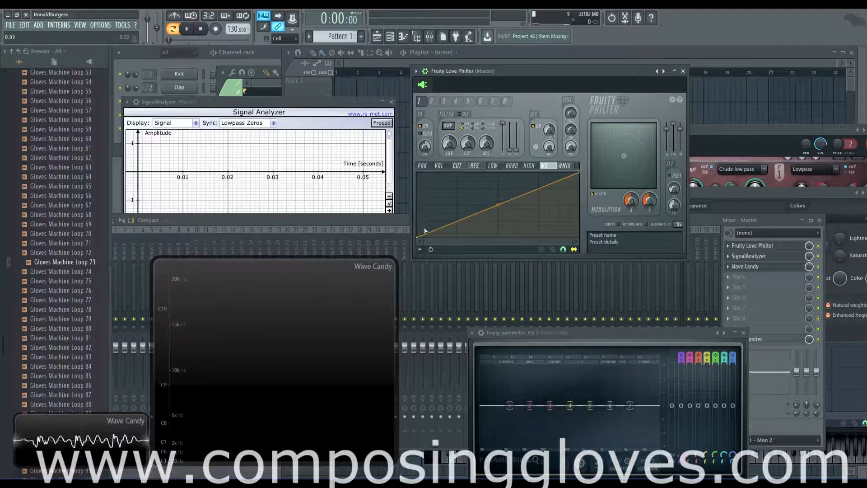
pyautogui.press('space')
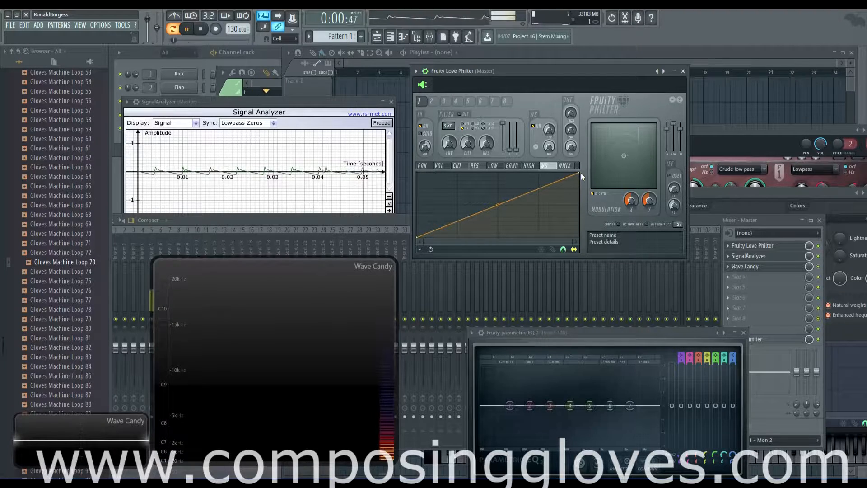
pyautogui.moveTo(503, 208)
pyautogui.mouseDown()
pyautogui.moveTo(503, 188)
pyautogui.moveTo(498, 217)
pyautogui.moveTo(498, 201)
pyautogui.mouseUp()
pyautogui.press('space')
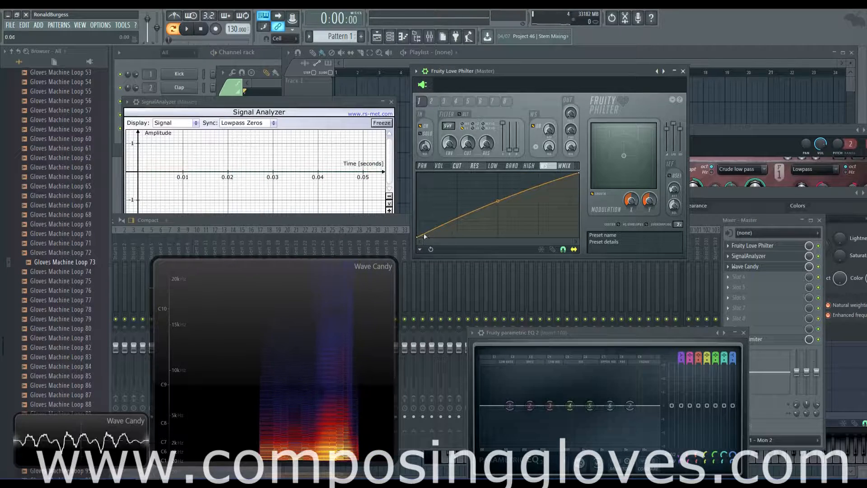
# Raise the curve's start point, add a new point near the left, and audition it.
pyautogui.moveTo(422, 240)
pyautogui.mouseDown()
pyautogui.moveTo(422, 213)
pyautogui.moveTo(432, 237)
pyautogui.moveTo(420, 240)
pyautogui.moveTo(418, 230)
pyautogui.mouseUp()
pyautogui.rightClick(437, 233)
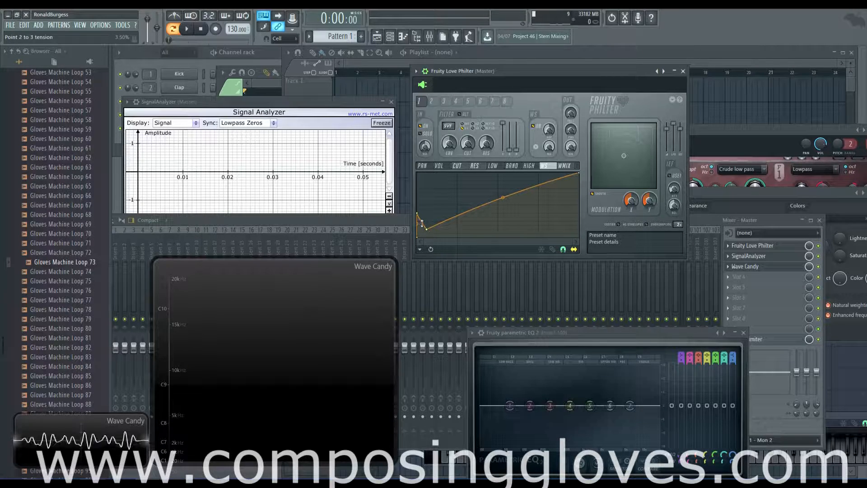
pyautogui.press('space')
pyautogui.press('space')
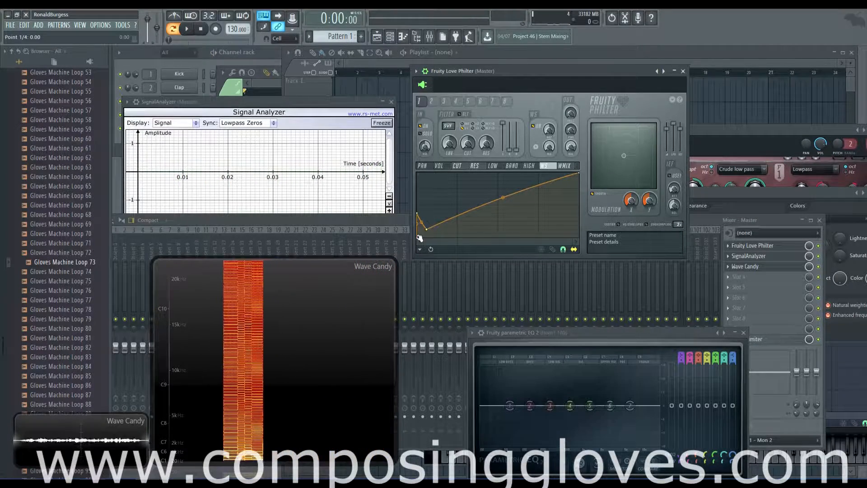
# Drag curve points 2 and 3 toward the bottom, then raise point 2 while auditioning.
pyautogui.moveTo(425, 229); pyautogui.dragTo(538, 236)
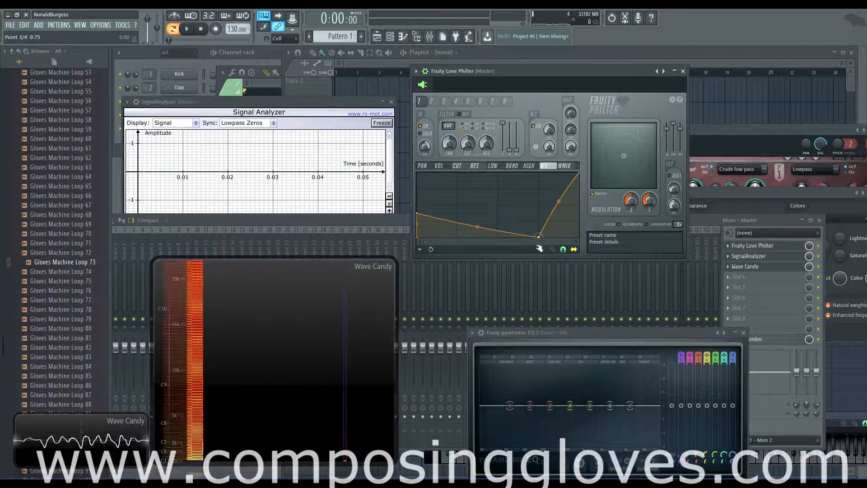
pyautogui.moveTo(417, 213); pyautogui.dragTo(440, 263)
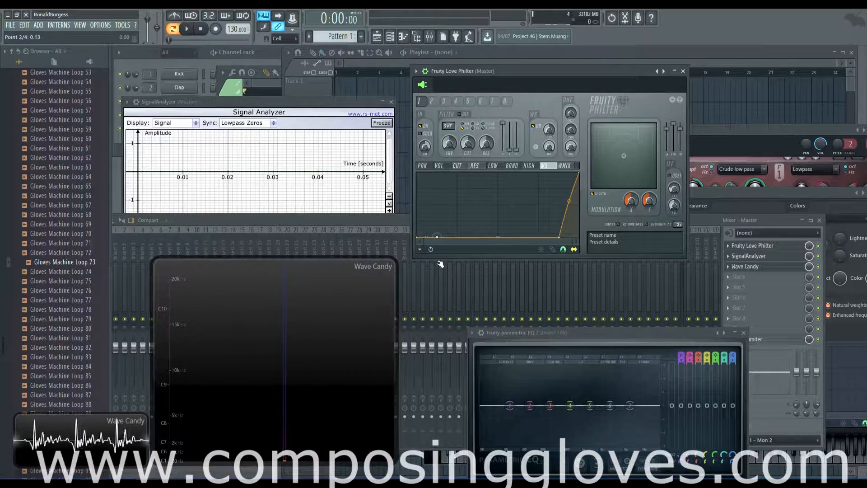
pyautogui.moveTo(559, 236); pyautogui.dragTo(539, 236)
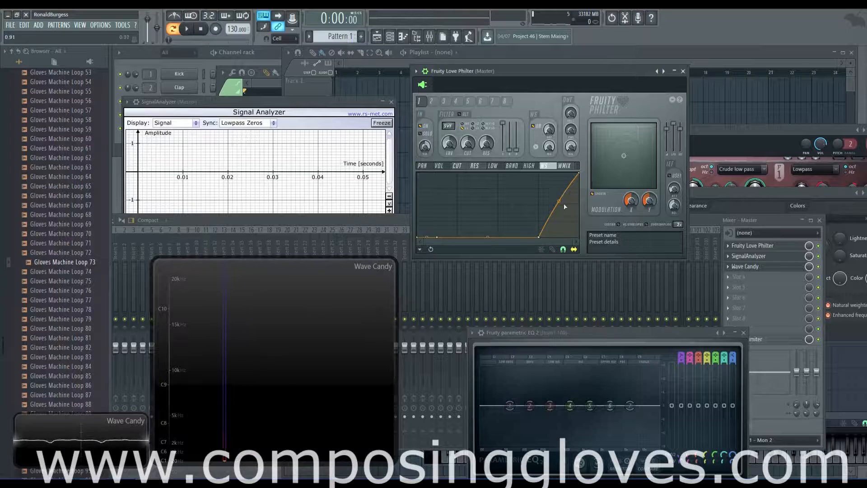
pyautogui.press('space')
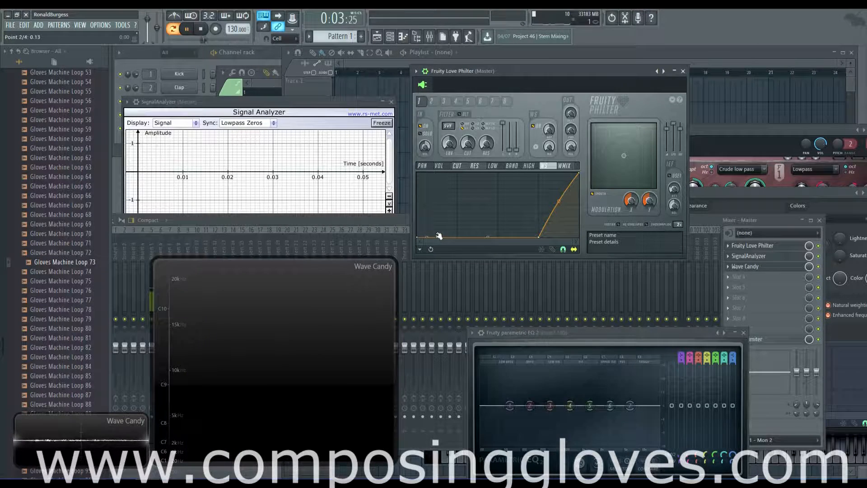
pyautogui.moveTo(439, 236); pyautogui.dragTo(439, 217)
pyautogui.press('space')
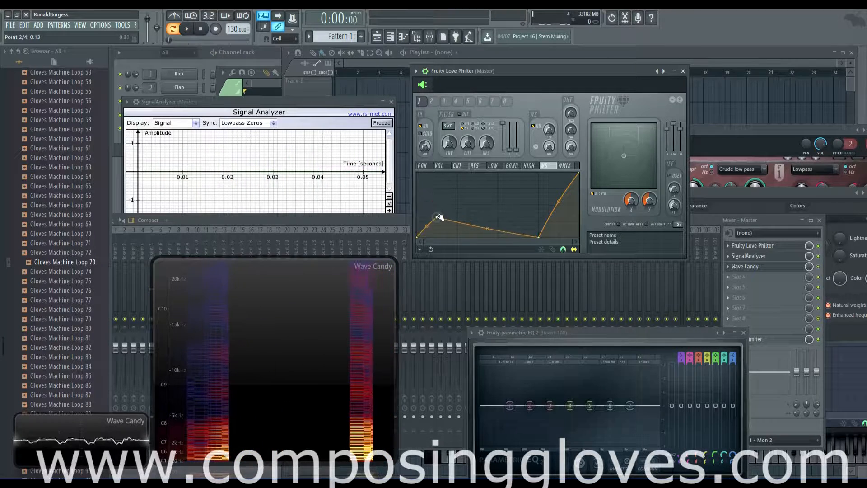
# Delete curve points 3 and 2, and align the midpoint on a straight diagonal.
pyautogui.moveTo(538, 237); pyautogui.dragTo(528, 205)
pyautogui.rightClick(529, 205)
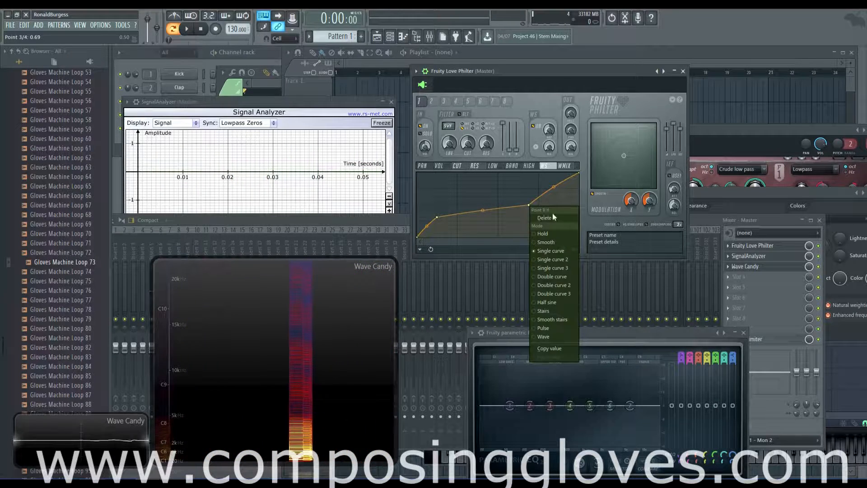
pyautogui.click(553, 217)
pyautogui.rightClick(437, 217)
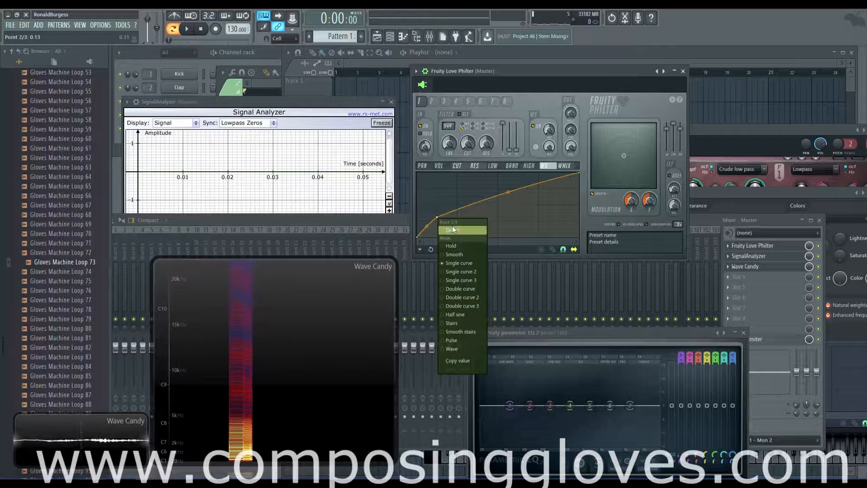
pyautogui.click(453, 230)
pyautogui.moveTo(508, 192)
pyautogui.mouseDown()
pyautogui.moveTo(512, 204)
pyautogui.moveTo(497, 204)
pyautogui.mouseUp()
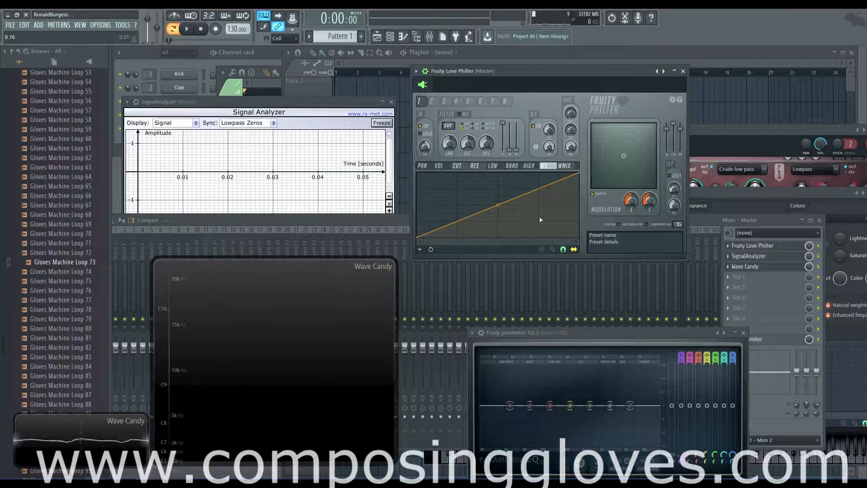
pyautogui.moveTo(497, 205)
pyautogui.mouseDown()
pyautogui.moveTo(497, 212)
pyautogui.moveTo(497, 204)
pyautogui.mouseUp()
pyautogui.moveTo(498, 205)
pyautogui.mouseDown()
pyautogui.moveTo(498, 184)
pyautogui.moveTo(498, 201)
pyautogui.mouseUp()
pyautogui.rightClick(498, 202)
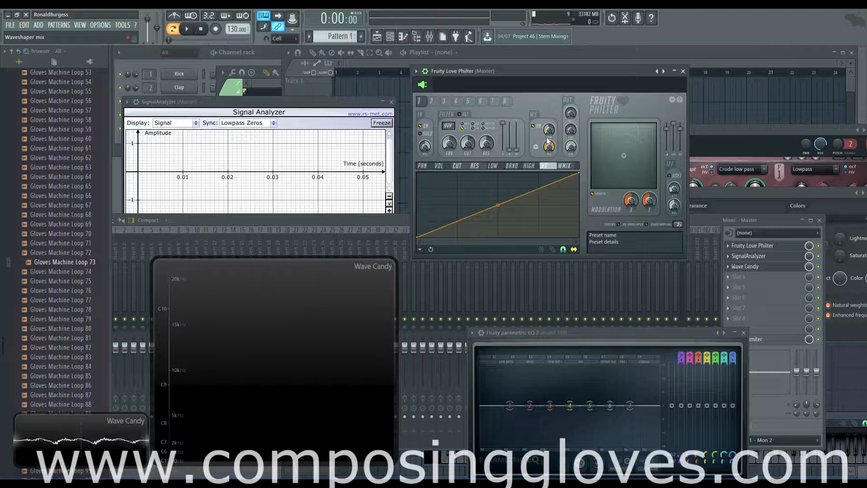
pyautogui.moveTo(497, 203)
pyautogui.mouseDown()
pyautogui.moveTo(497, 188)
pyautogui.moveTo(497, 204)
pyautogui.mouseUp()
pyautogui.rightClick(498, 204)
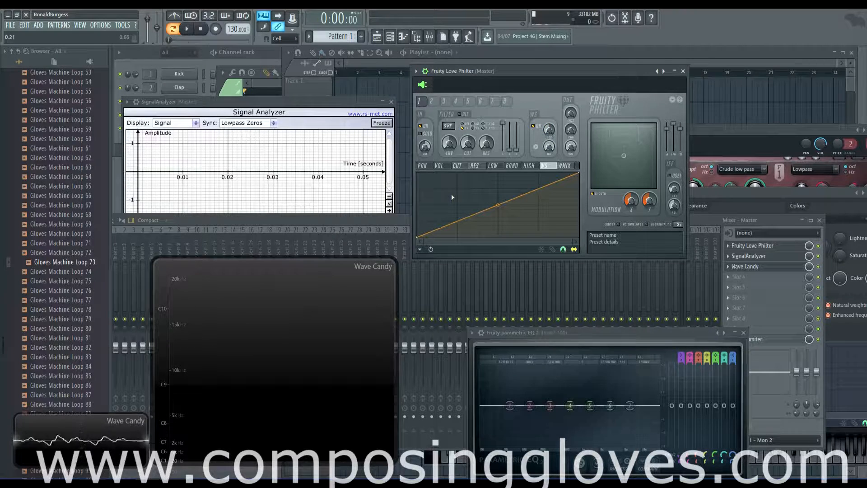
# Delete the dip and peak points to straighten the WS curve, then raise the WS mix.
pyautogui.click(427, 198)
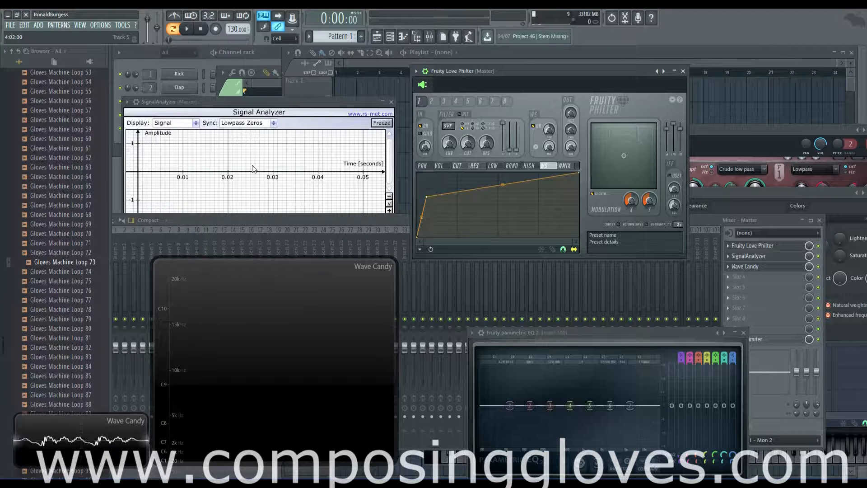
pyautogui.rightClick(426, 233)
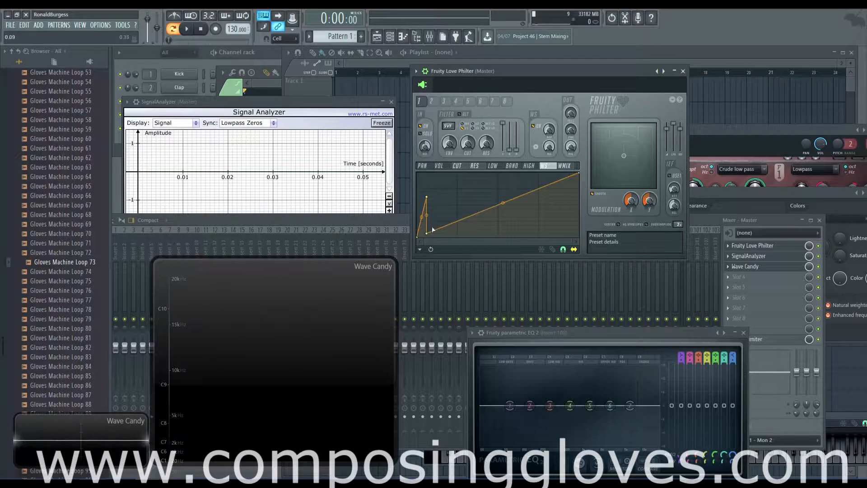
pyautogui.rightClick(426, 233)
pyautogui.click(448, 244)
pyautogui.rightClick(426, 197)
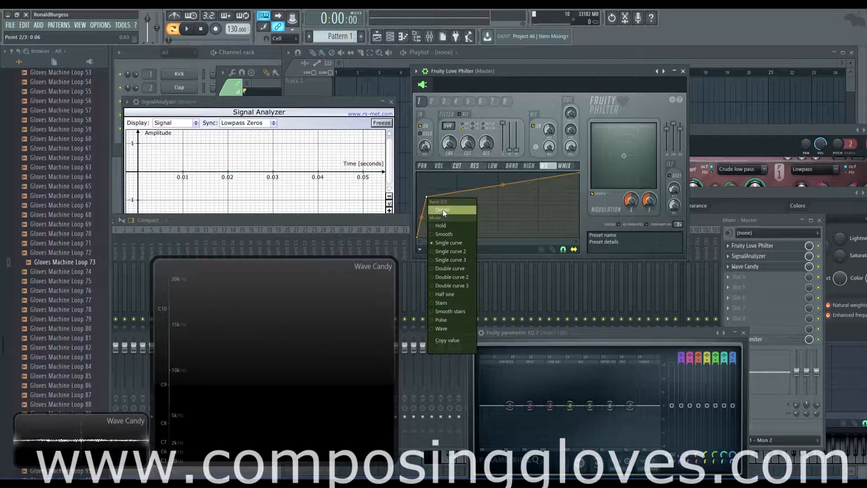
pyautogui.click(442, 210)
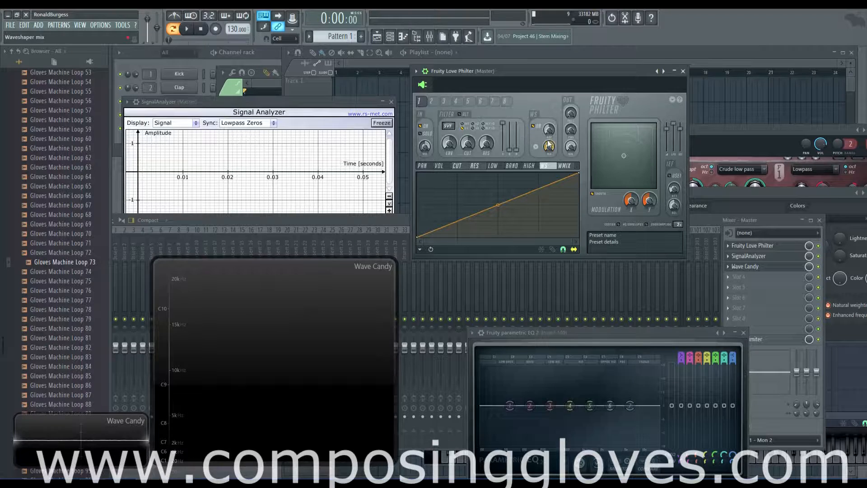
pyautogui.moveTo(551, 147); pyautogui.dragTo(550, 147)
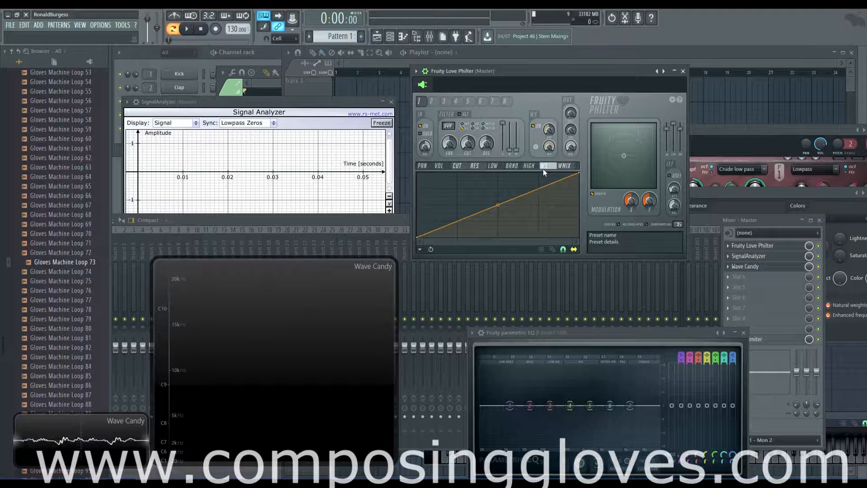
# Set WS mix to 31% and add an early curve point pulled steeply upward, auditioning playback.
pyautogui.moveTo(549, 146)
pyautogui.mouseDown()
pyautogui.moveTo(549, 120)
pyautogui.moveTo(548, 139)
pyautogui.mouseUp()
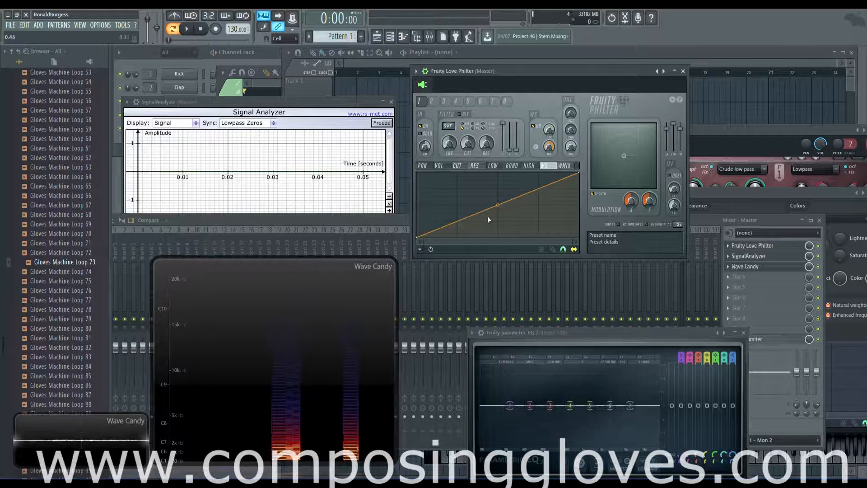
pyautogui.press('space')
pyautogui.moveTo(464, 216); pyautogui.dragTo(431, 201)
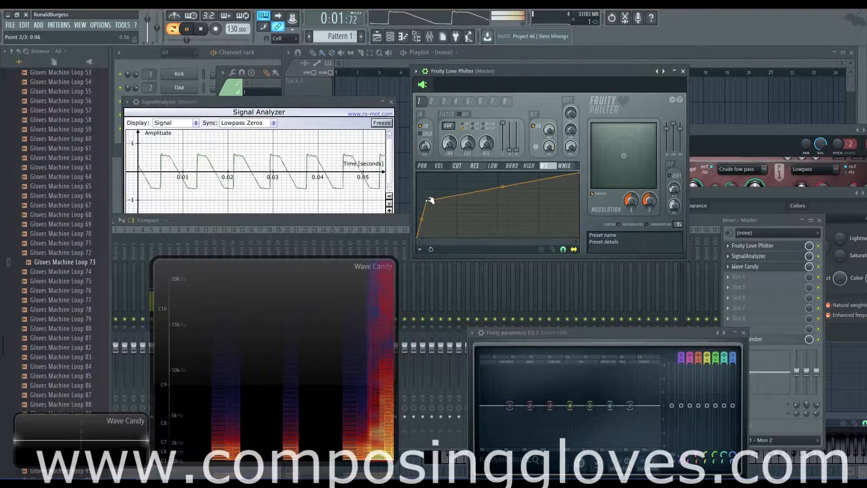
pyautogui.press('space')
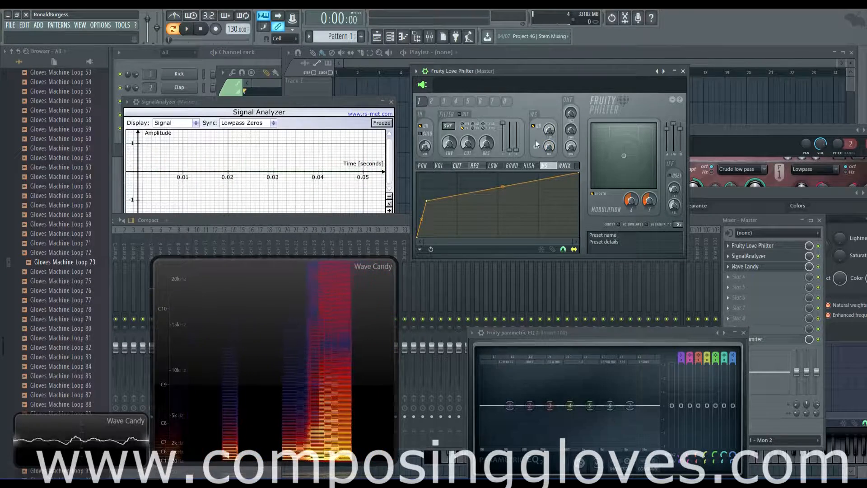
pyautogui.press('space')
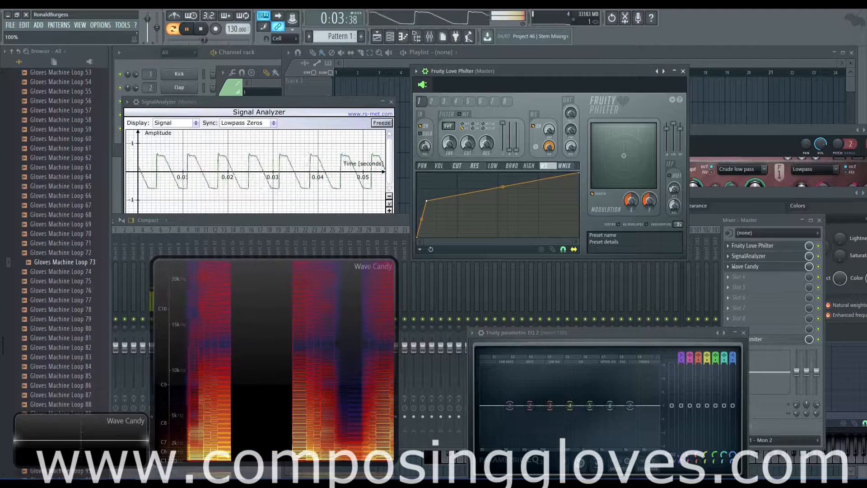
pyautogui.press('space')
pyautogui.rightClick(550, 147)
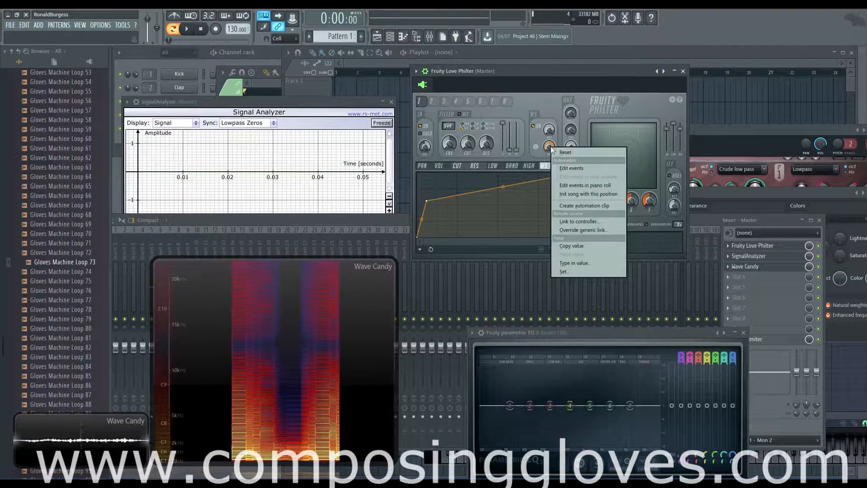
# Reset the waveshaper curve to a straight line and switch the waveshaper to bipolar mode.
pyautogui.click(548, 112)
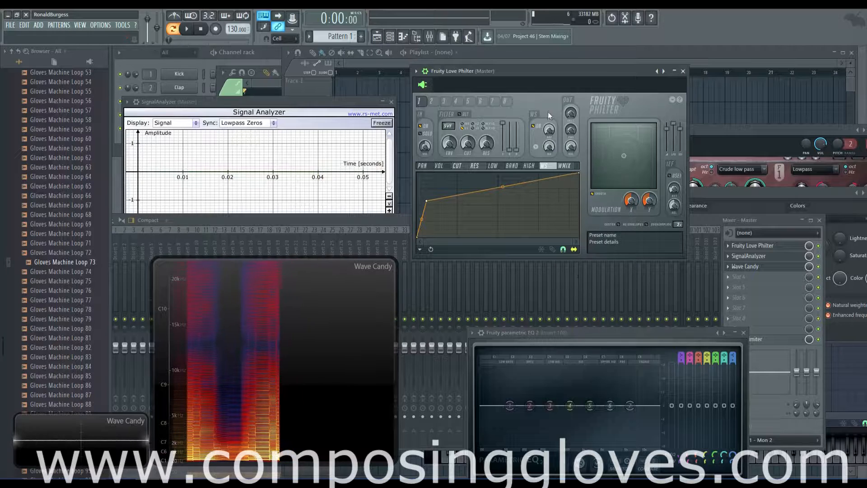
pyautogui.click(535, 146)
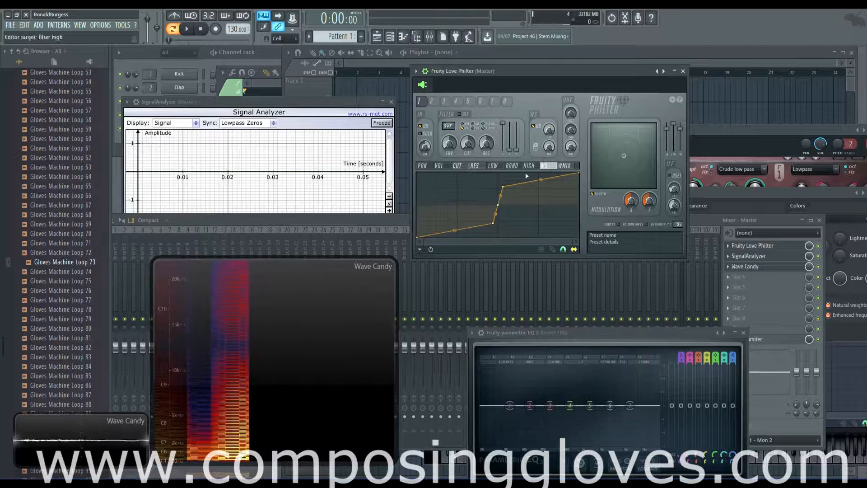
pyautogui.click(536, 146)
pyautogui.rightClick(426, 201)
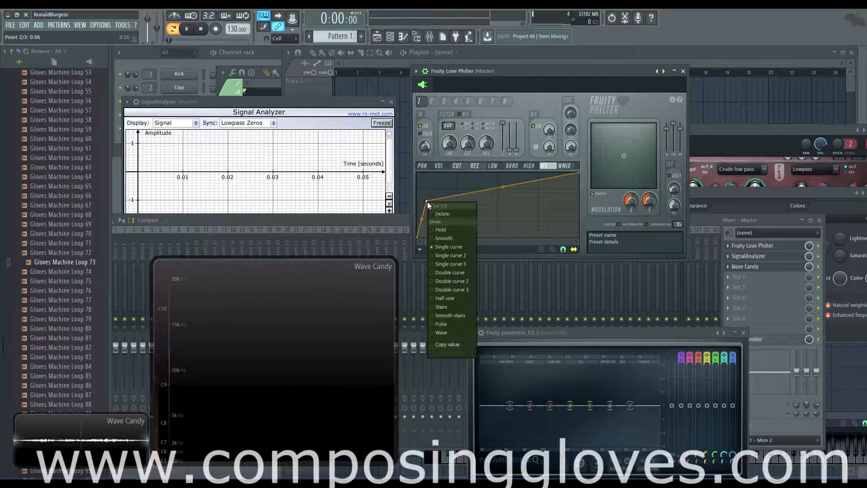
pyautogui.click(456, 213)
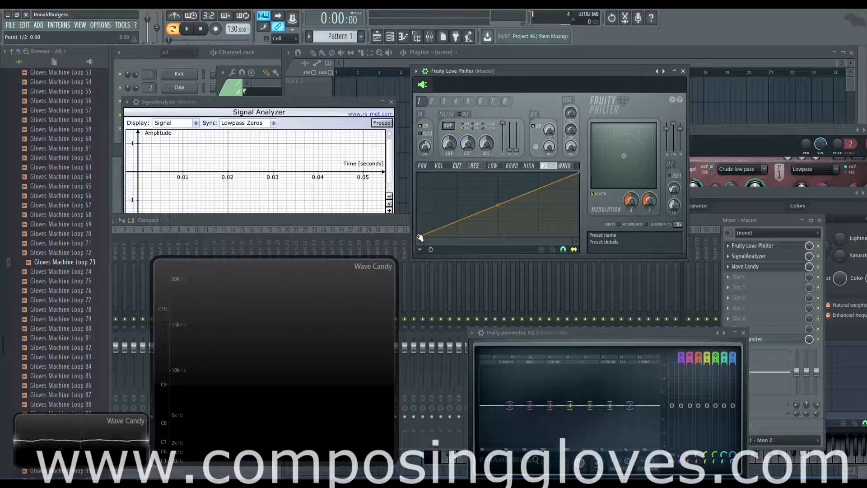
pyautogui.click(537, 147)
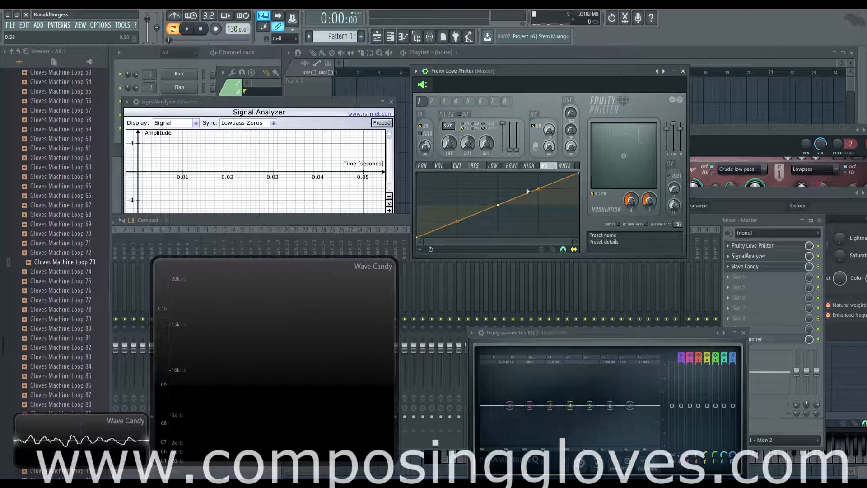
# Try bending the 1–2 and 2–3 curve segments, then reset both to straight.
pyautogui.moveTo(543, 188)
pyautogui.mouseDown()
pyautogui.moveTo(543, 195)
pyautogui.moveTo(539, 189)
pyautogui.mouseUp()
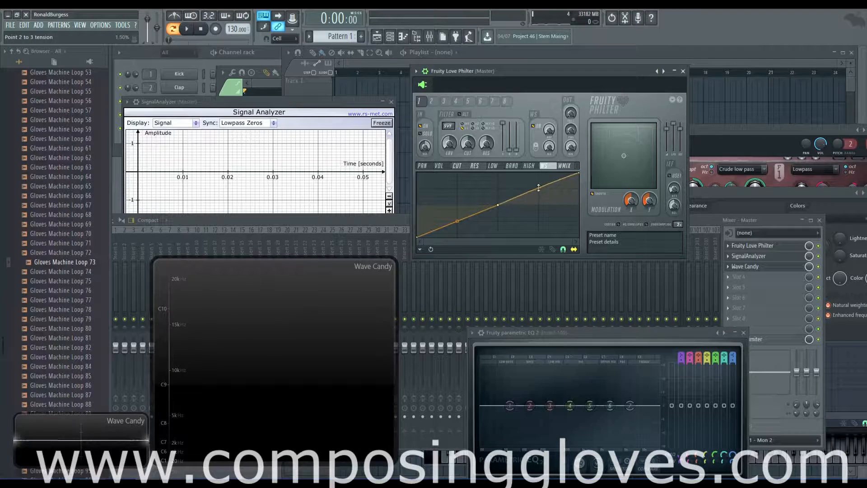
pyautogui.rightClick(540, 189)
pyautogui.moveTo(457, 222)
pyautogui.mouseDown()
pyautogui.moveTo(457, 236)
pyautogui.moveTo(457, 207)
pyautogui.moveTo(457, 222)
pyautogui.mouseUp()
pyautogui.rightClick(457, 221)
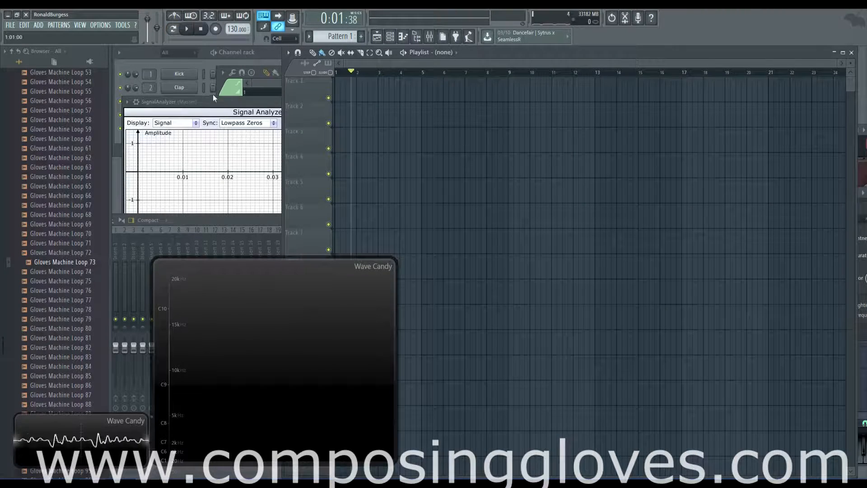
# Bring the Signal Analyzer forward and select the Fruity Love Philter slot on the Master mixer track.
pyautogui.click(226, 101)
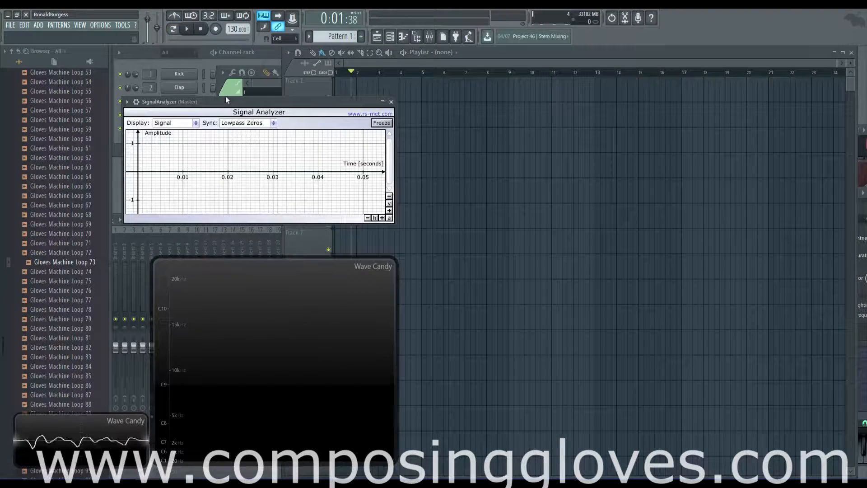
pyautogui.click(428, 39)
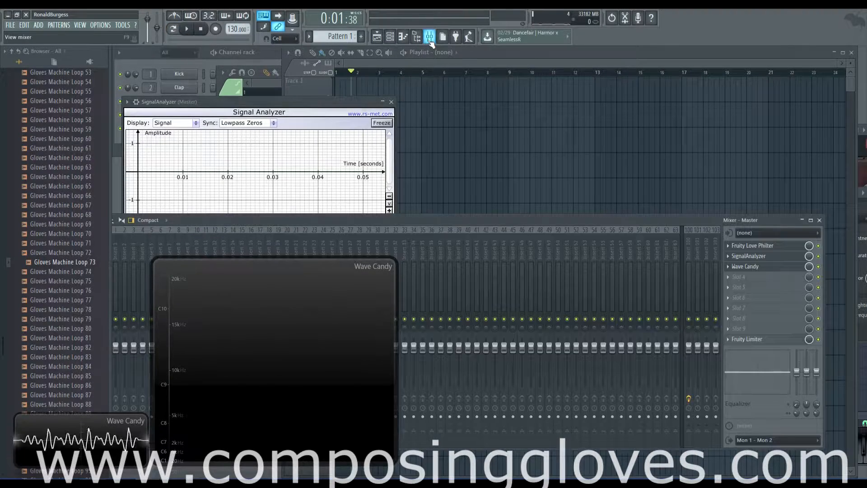
pyautogui.click(766, 246)
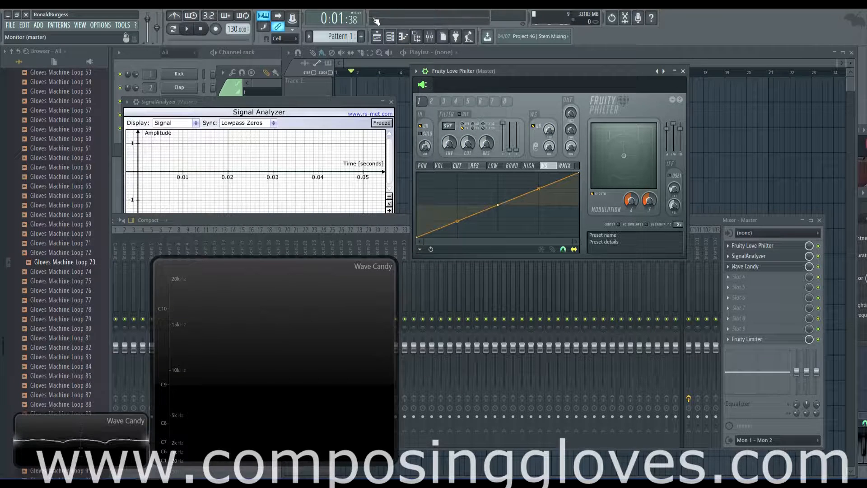
# Bow the 2–3 segment upward, move point 3 left, and raise point 1 level with point 2.
pyautogui.moveTo(537, 191); pyautogui.dragTo(537, 174)
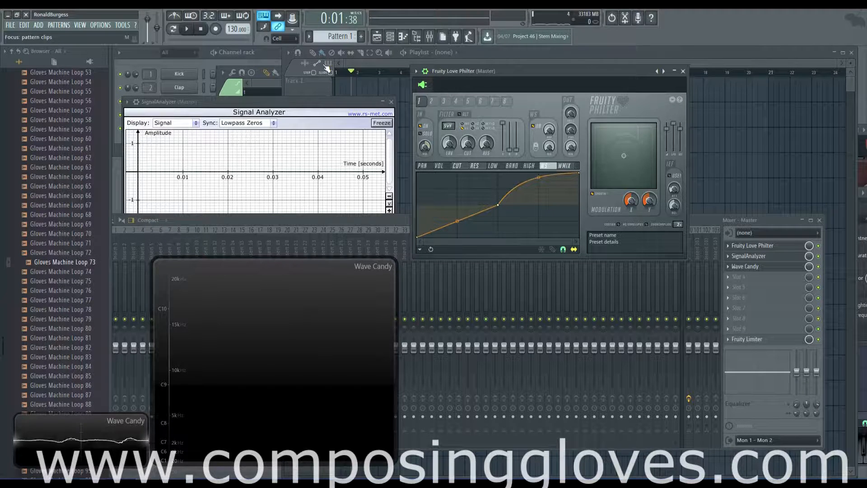
pyautogui.moveTo(538, 177); pyautogui.dragTo(506, 174)
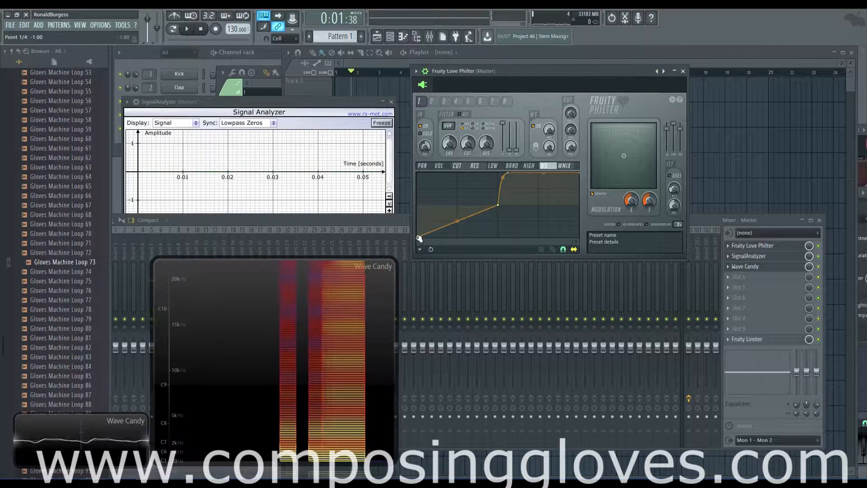
pyautogui.moveTo(419, 238); pyautogui.dragTo(418, 205)
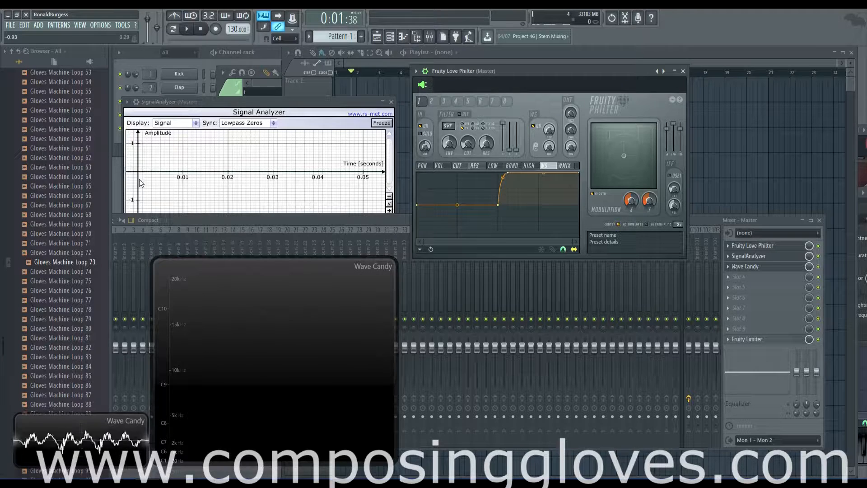
# Uncheck Love Philter's CENTER DC offset removal and play a G4 test note twice.
pyautogui.click(619, 224)
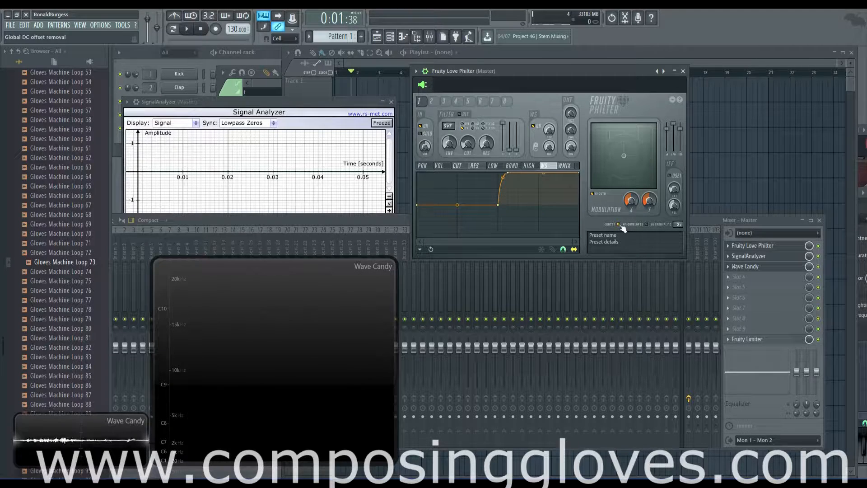
pyautogui.press('b')
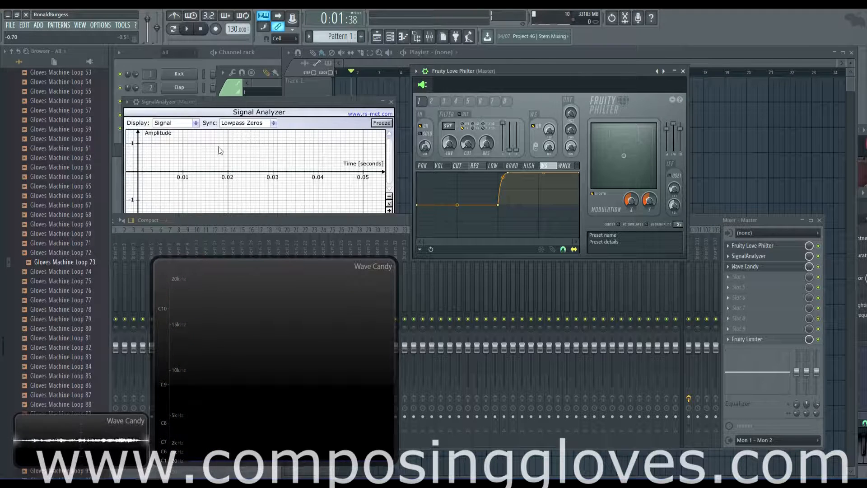
pyautogui.press('b')
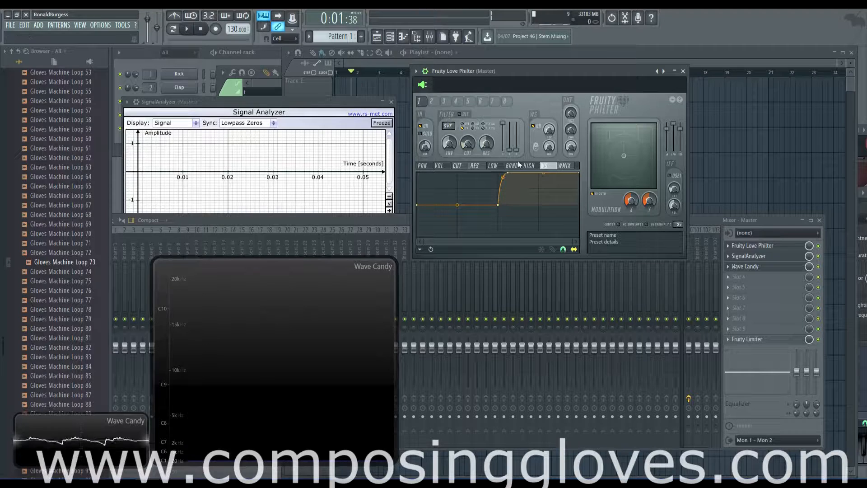
# Bend the waveshaper curve to sit flat then arc up, switch to unipolar, and stop playback.
pyautogui.moveTo(511, 175); pyautogui.dragTo(525, 205)
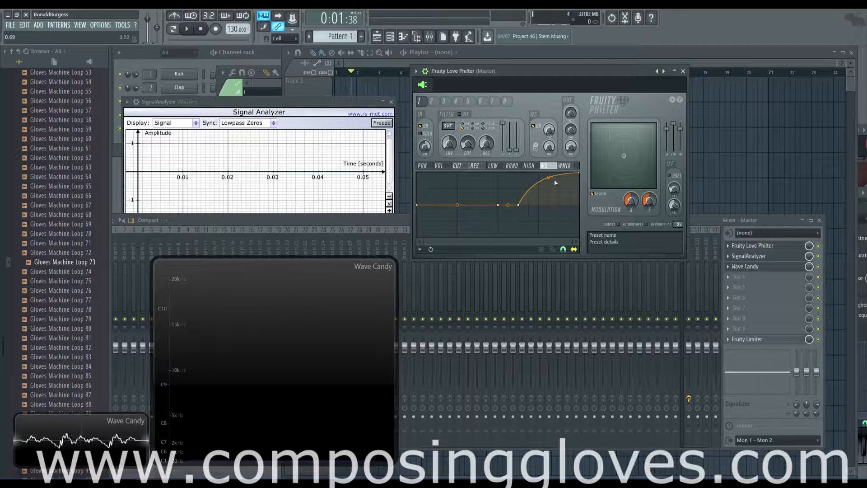
pyautogui.click(536, 148)
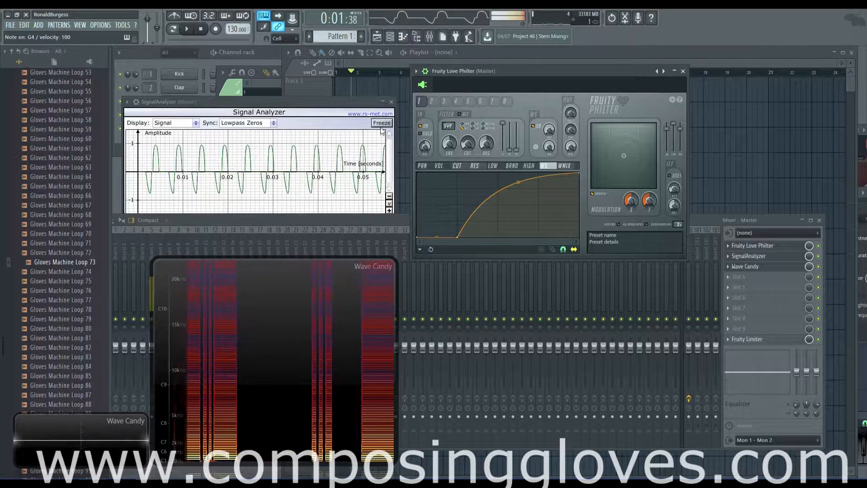
pyautogui.click(200, 29)
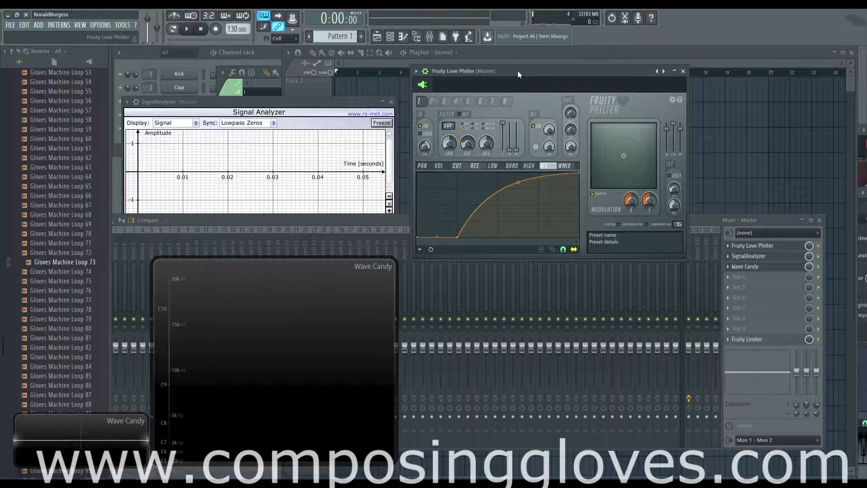
# Audition a note, then bring the Love Philter window back in front of the Channel rack.
pyautogui.press('n')
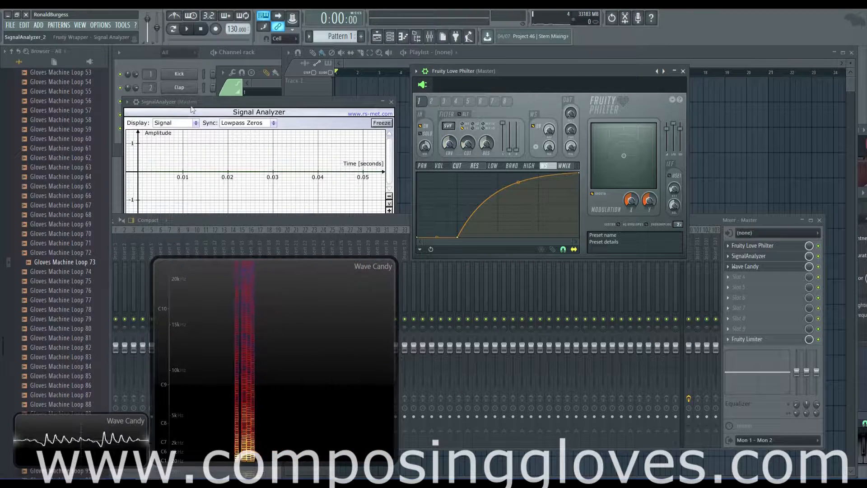
pyautogui.click(205, 62)
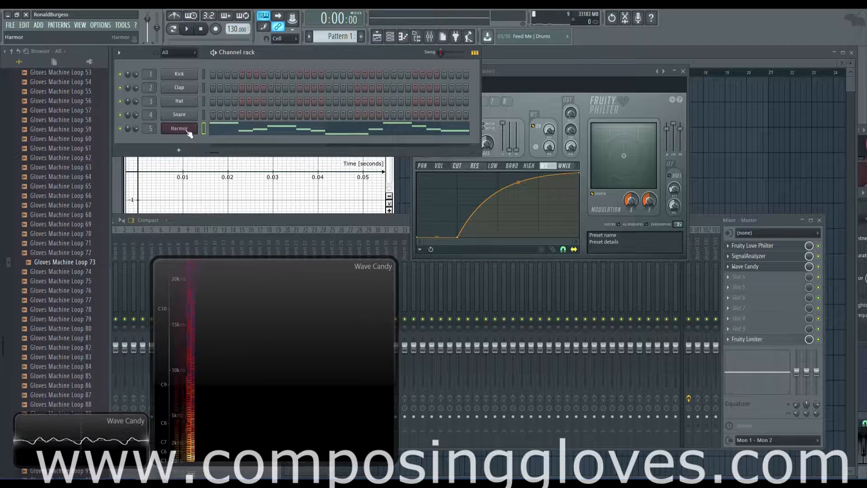
pyautogui.click(567, 72)
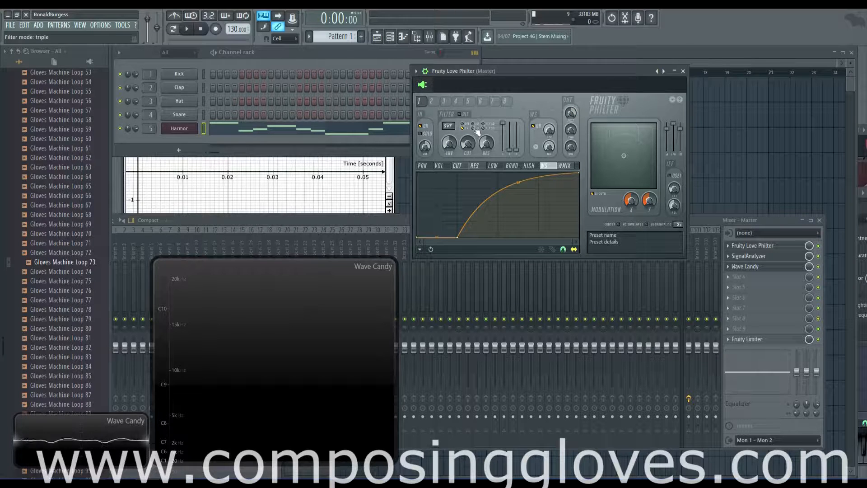
# Enable filter slot 2 with a new filter type and its waveshaper off, and show the CUT envelope.
pyautogui.click(432, 102)
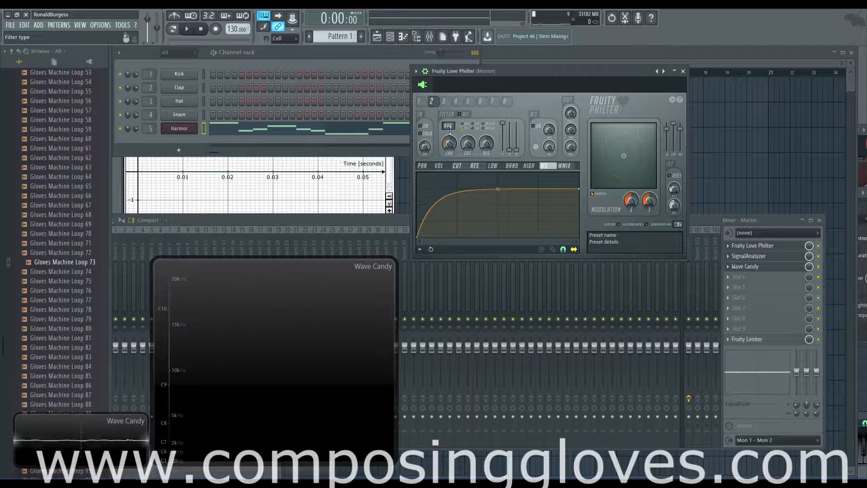
pyautogui.moveTo(448, 126); pyautogui.dragTo(448, 118)
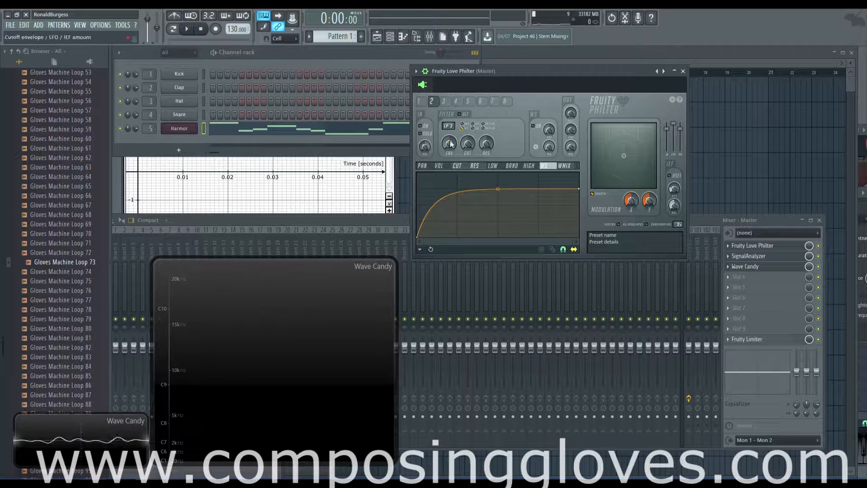
pyautogui.click(420, 126)
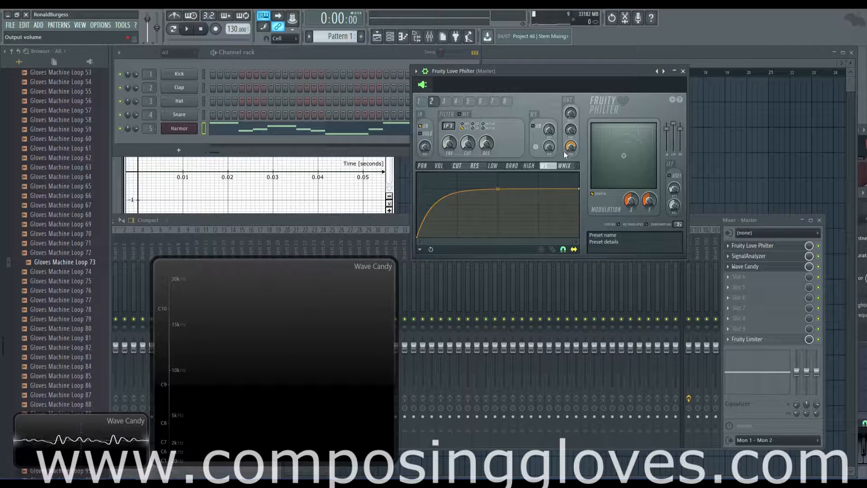
pyautogui.click(535, 128)
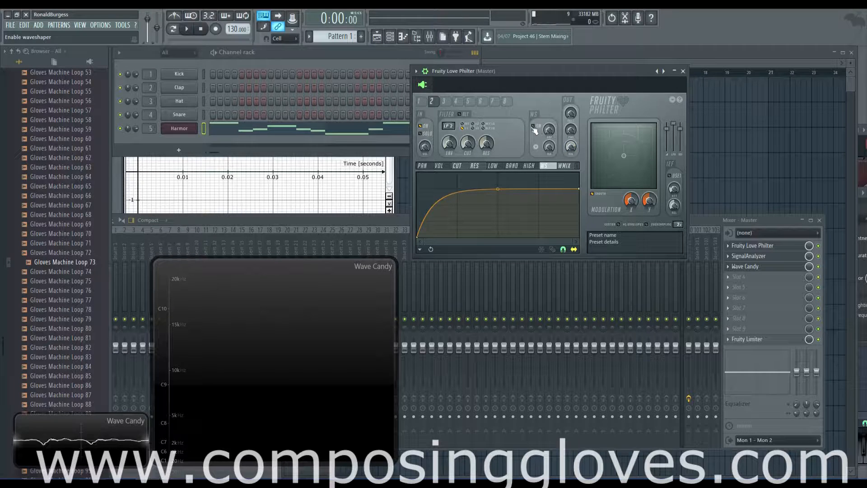
pyautogui.click(456, 166)
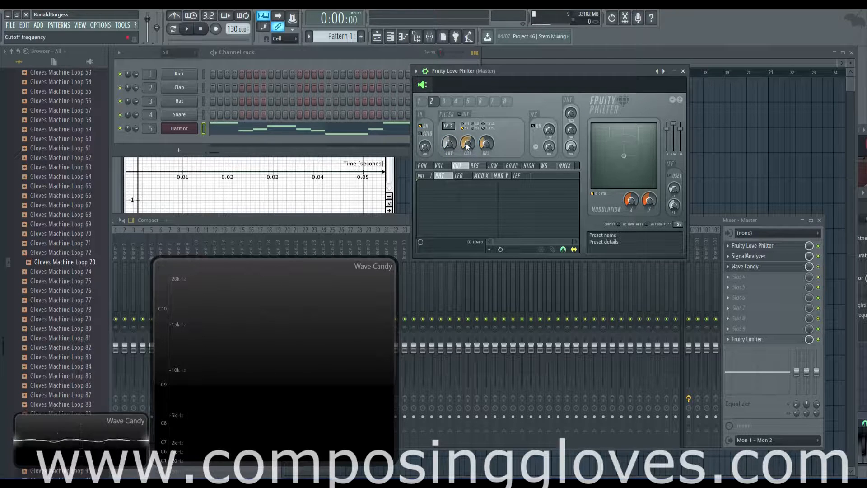
# Place a Pattern 1 clip at bar 1 of the playlist.
pyautogui.click(603, 57)
pyautogui.click(386, 92)
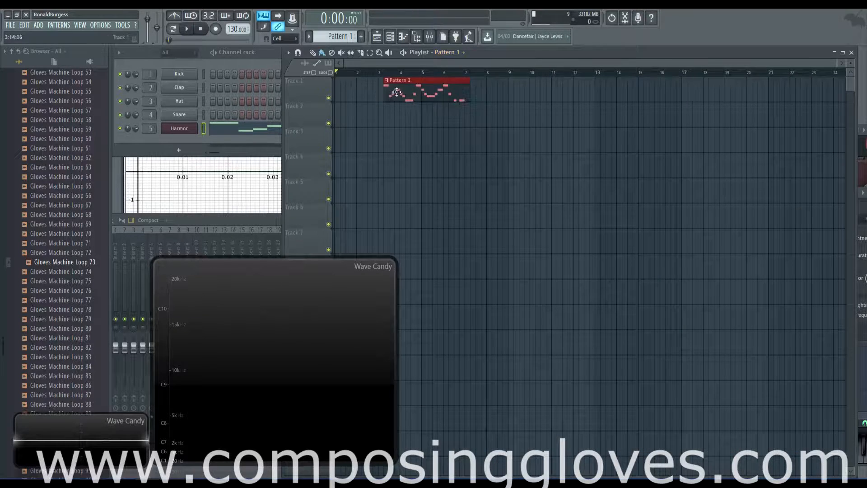
pyautogui.moveTo(397, 92); pyautogui.dragTo(349, 92)
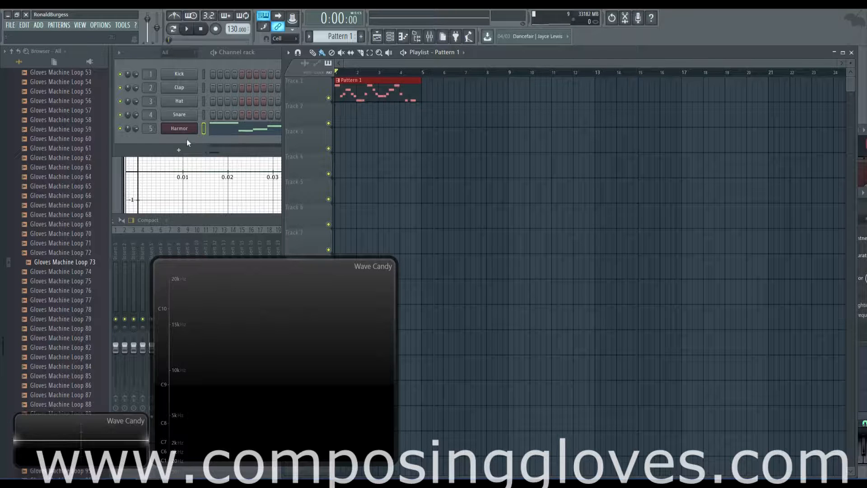
# Create automation clips for the master Love Philter's cutoff and resonance knobs.
pyautogui.click(429, 36)
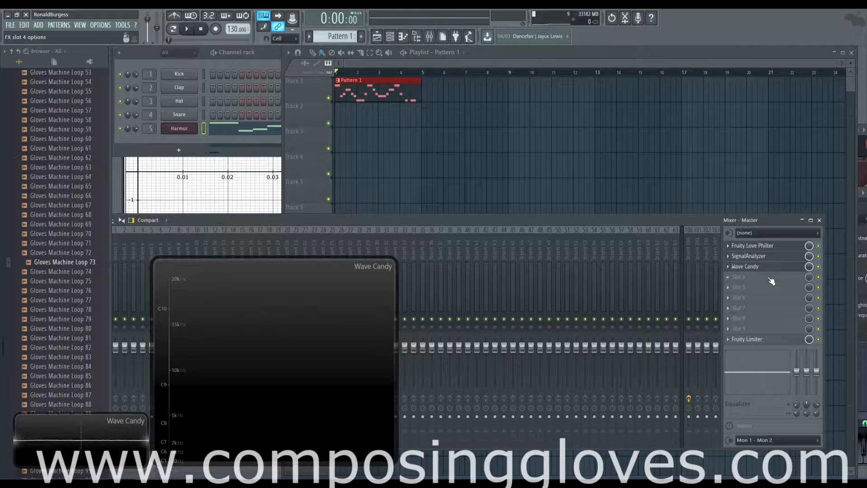
pyautogui.click(767, 245)
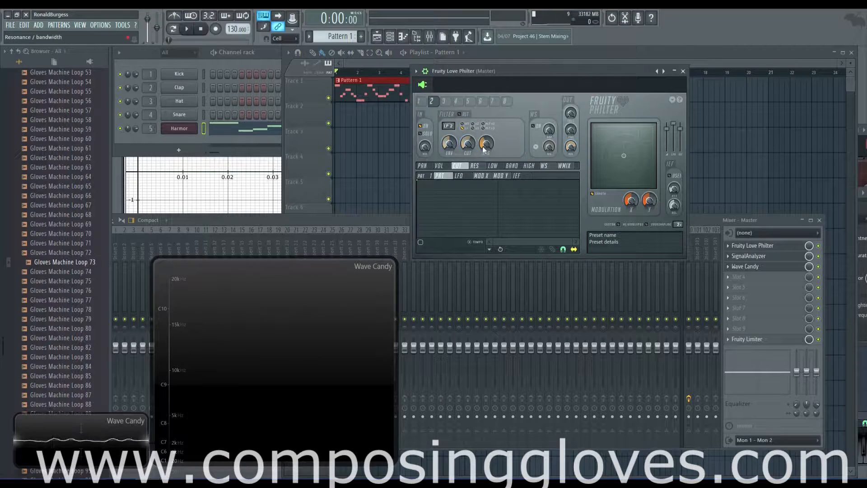
pyautogui.rightClick(463, 145)
pyautogui.click(505, 202)
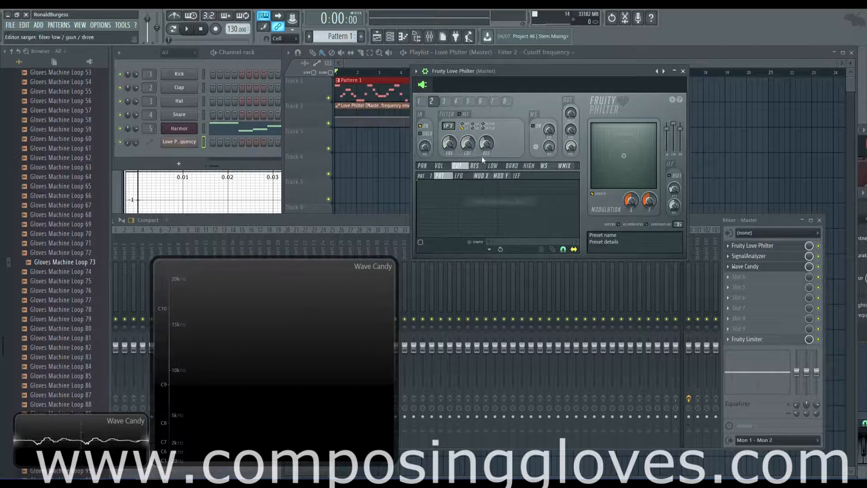
pyautogui.rightClick(485, 145)
pyautogui.click(511, 200)
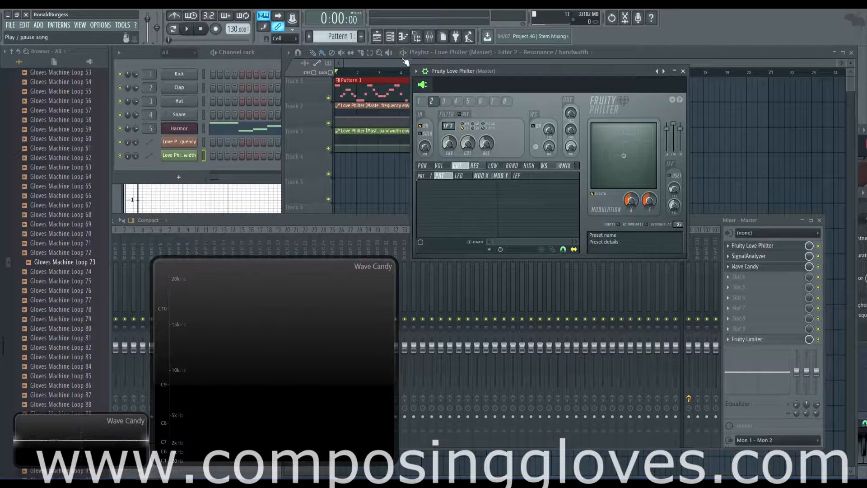
# Shape the cutoff clip: raise its start, add low points, and lift the end to 100%.
pyautogui.click(396, 62)
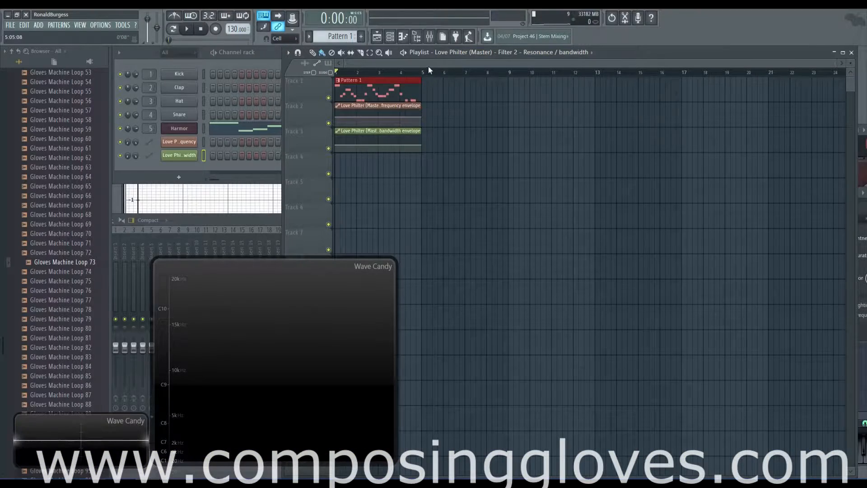
pyautogui.scroll(3, 428, 66)
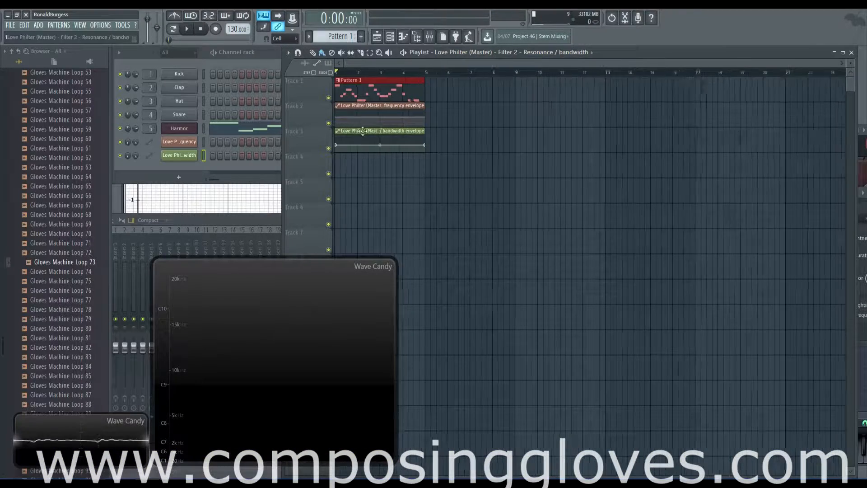
pyautogui.moveTo(380, 130); pyautogui.dragTo(646, 176)
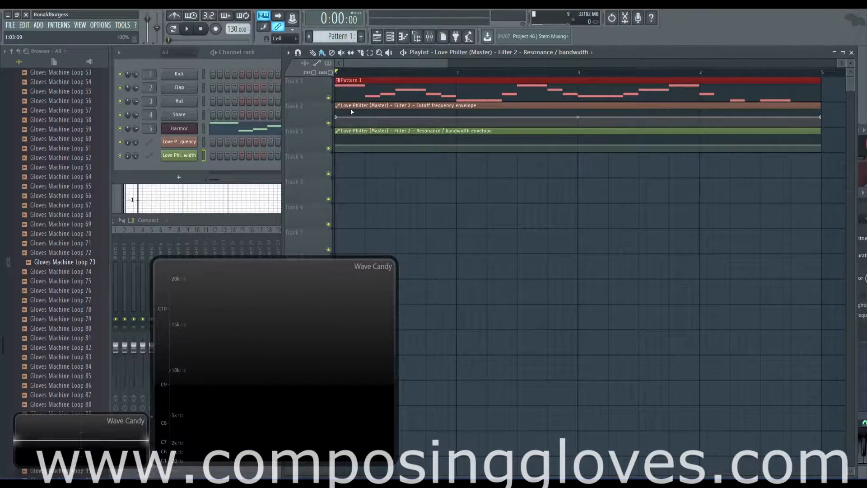
pyautogui.moveTo(337, 117); pyautogui.dragTo(337, 109)
pyautogui.rightClick(365, 122)
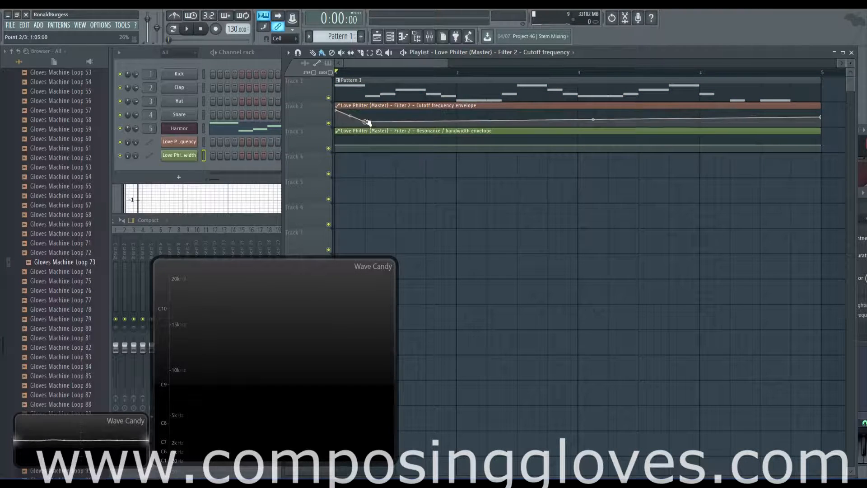
pyautogui.rightClick(456, 119)
pyautogui.rightClick(478, 117)
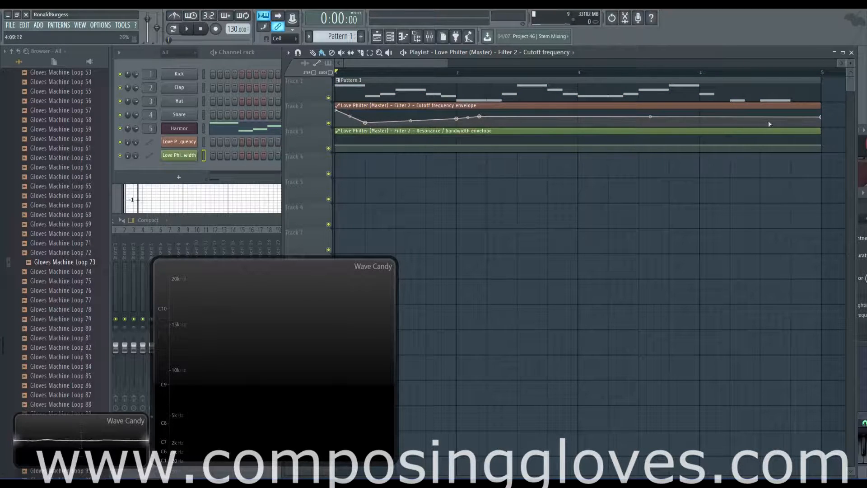
pyautogui.moveTo(821, 117); pyautogui.dragTo(822, 109)
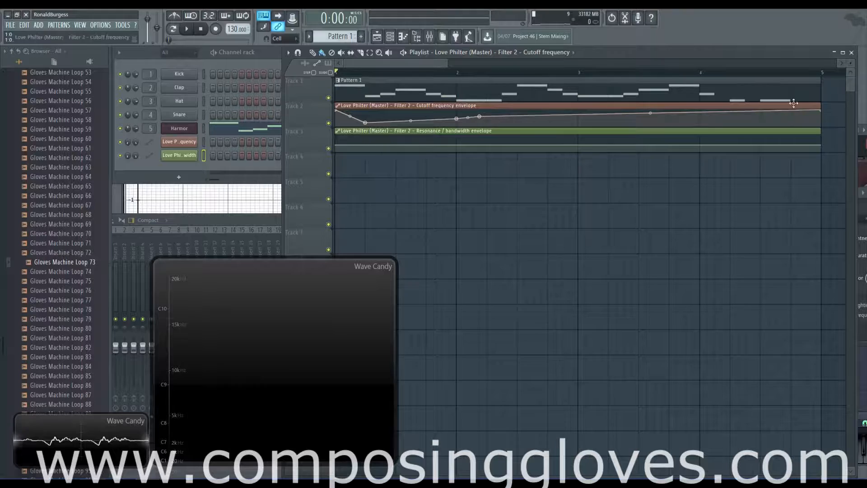
# Draw a sawtooth zigzag of alternating high and low points into the cutoff curve.
pyautogui.rightClick(518, 109)
pyautogui.rightClick(526, 124)
pyautogui.rightClick(526, 110)
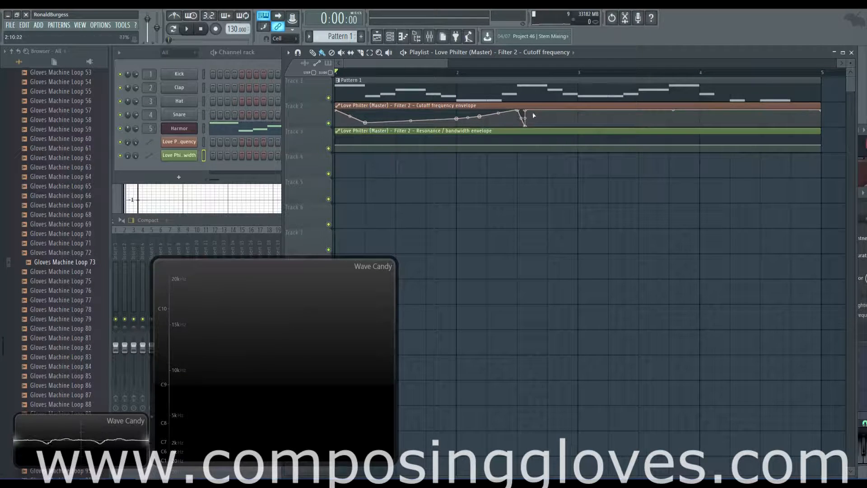
pyautogui.rightClick(534, 123)
pyautogui.rightClick(535, 110)
pyautogui.rightClick(542, 125)
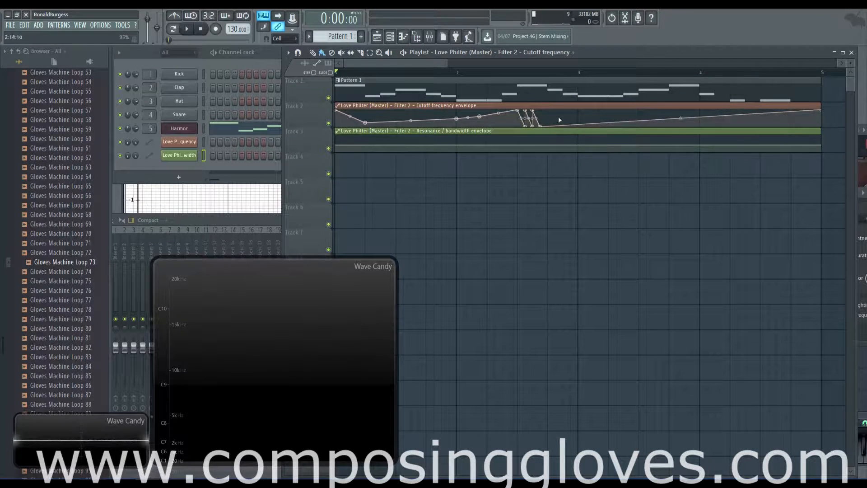
pyautogui.rightClick(542, 110)
pyautogui.rightClick(548, 125)
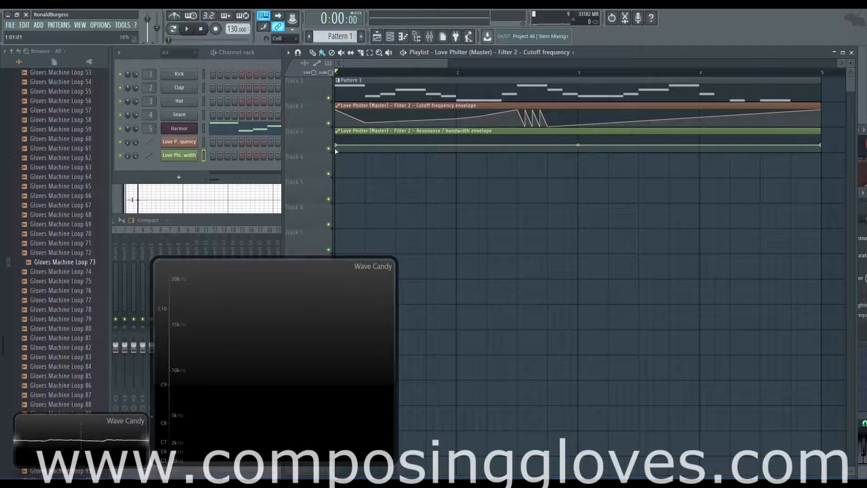
# Add and adjust resonance clip points so it eases to a low line, then lower its first point.
pyautogui.moveTo(337, 145); pyautogui.dragTo(337, 141)
pyautogui.rightClick(518, 137)
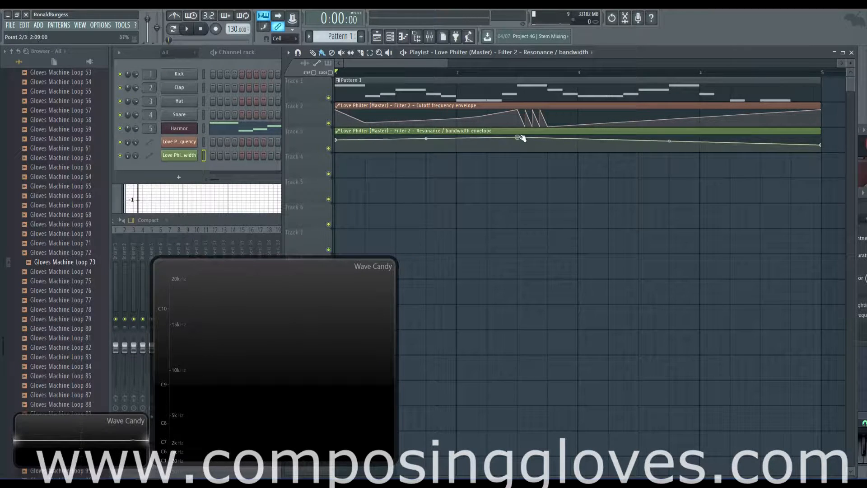
pyautogui.rightClick(547, 140)
pyautogui.moveTo(519, 140); pyautogui.dragTo(518, 144)
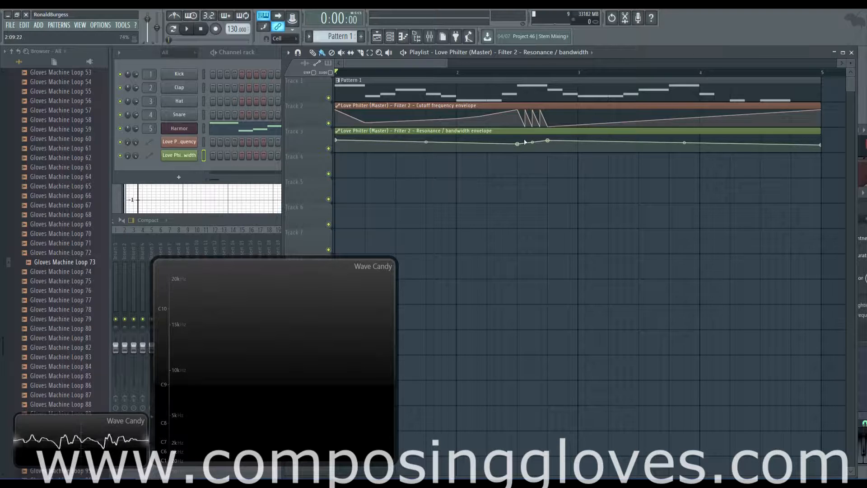
pyautogui.moveTo(518, 143); pyautogui.dragTo(546, 128)
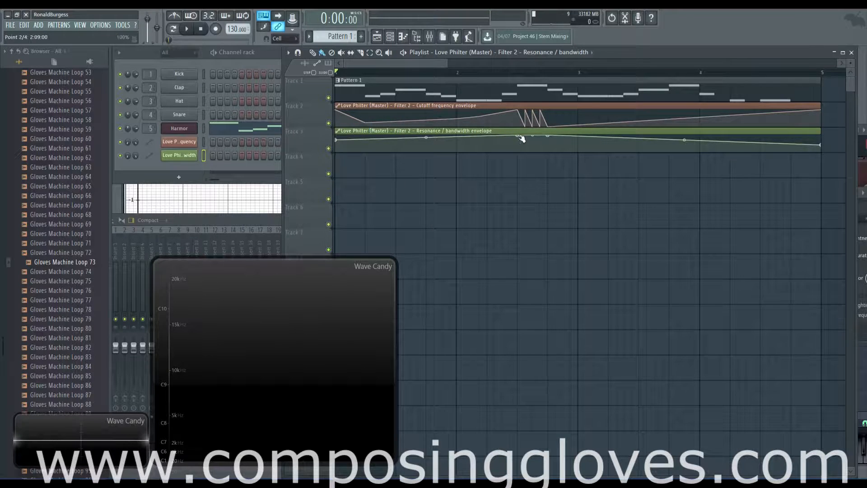
pyautogui.moveTo(519, 136); pyautogui.dragTo(517, 145)
pyautogui.rightClick(550, 137)
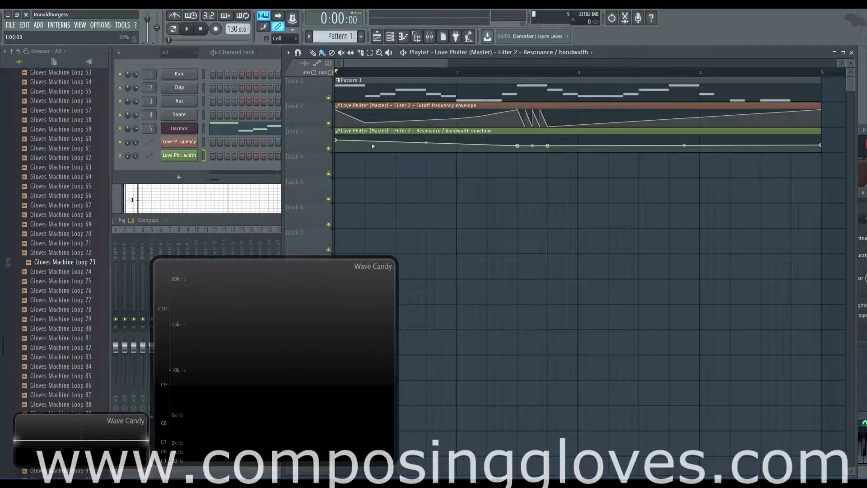
pyautogui.moveTo(336, 141); pyautogui.dragTo(337, 149)
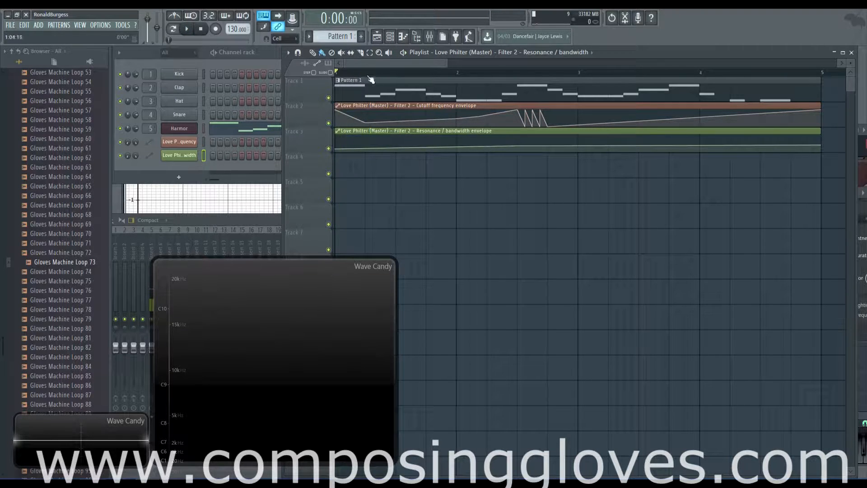
# Open the master's Love Philter and audition filter 2 during playback.
pyautogui.click(429, 36)
pyautogui.press('space')
pyautogui.press('space')
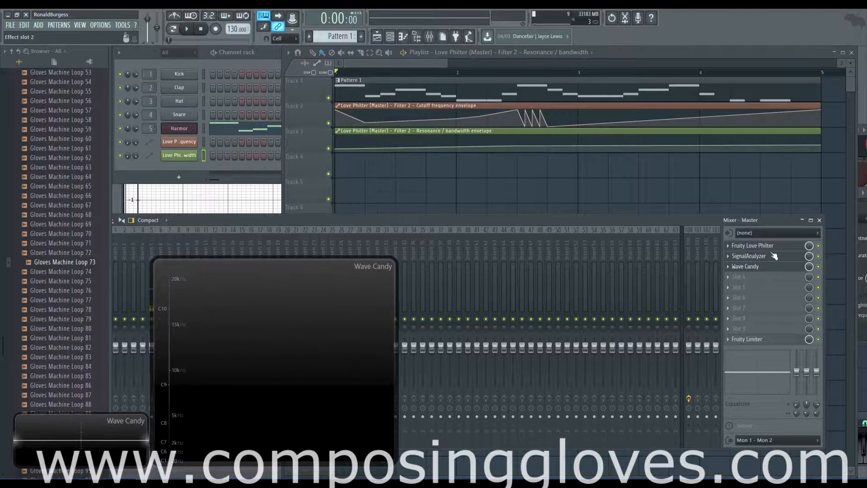
pyautogui.click(772, 244)
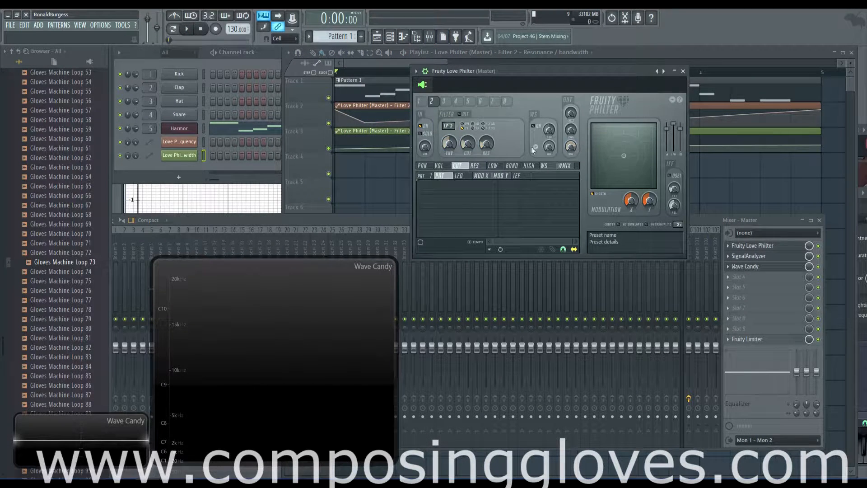
pyautogui.click(419, 101)
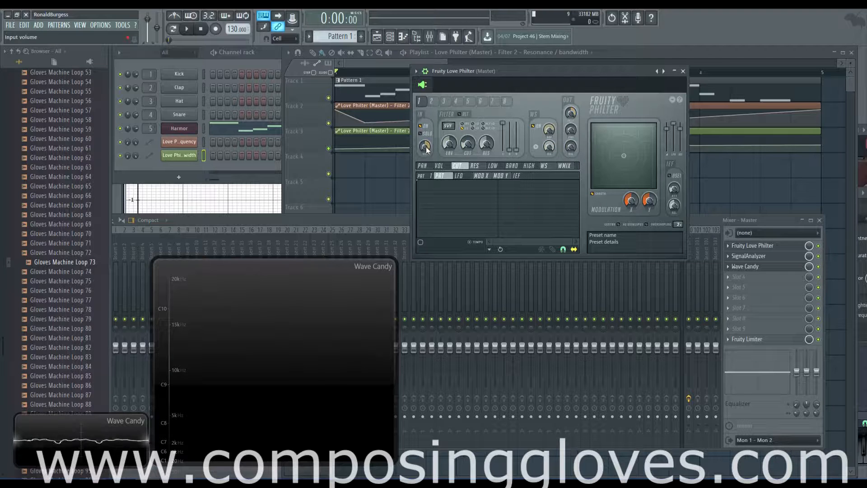
pyautogui.click(432, 101)
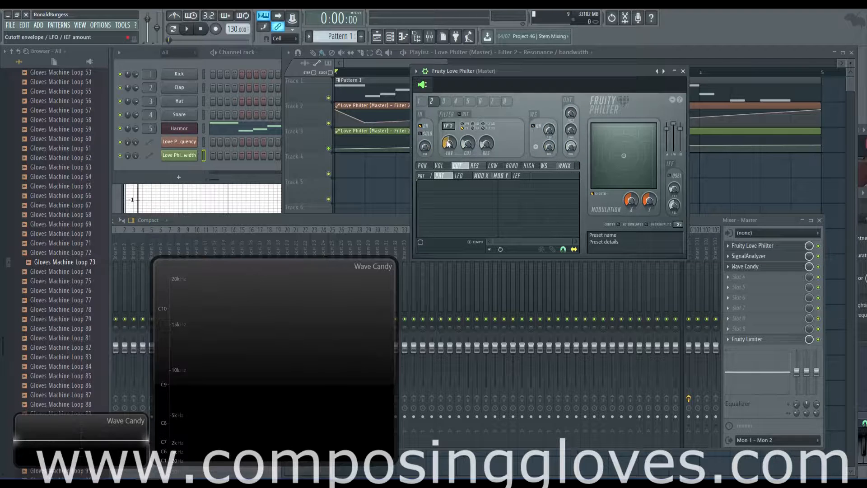
pyautogui.press('space')
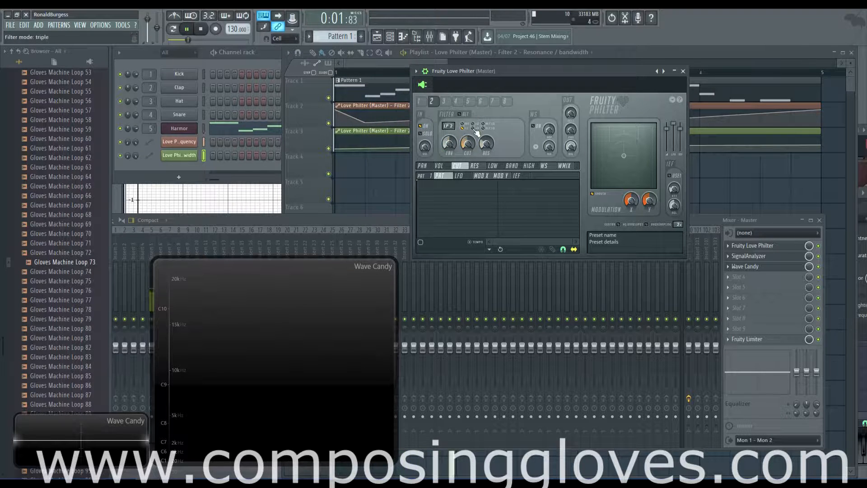
pyautogui.press('space')
# Switch to filter 1 and turn on its waveshaper.
pyautogui.click(423, 101)
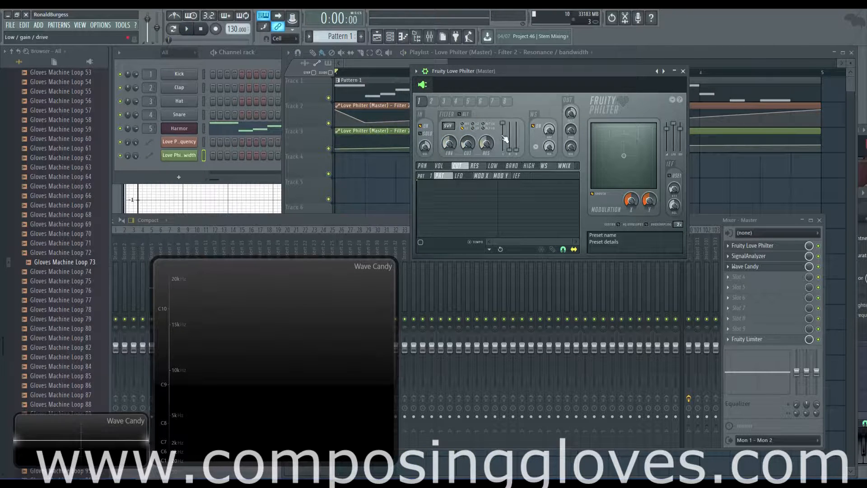
pyautogui.press('space')
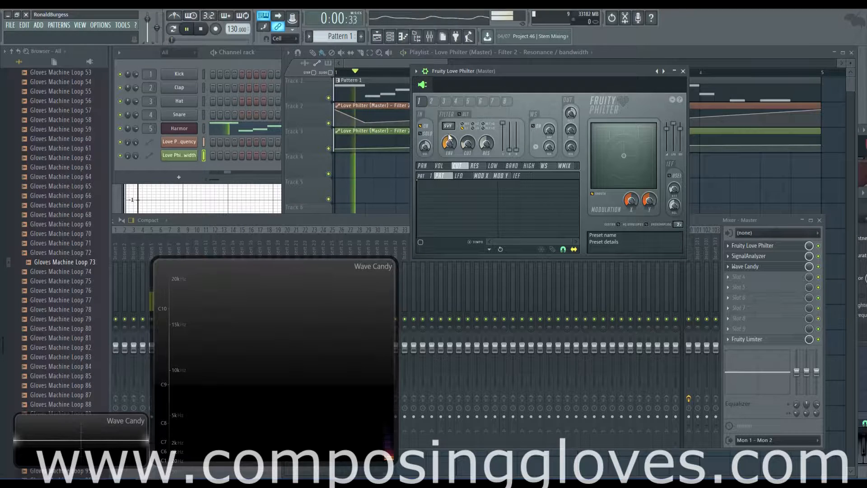
pyautogui.press('space')
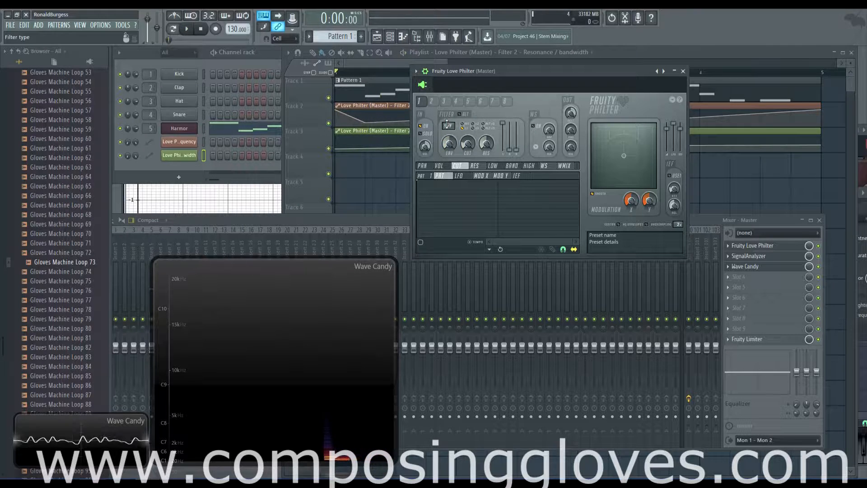
pyautogui.click(531, 125)
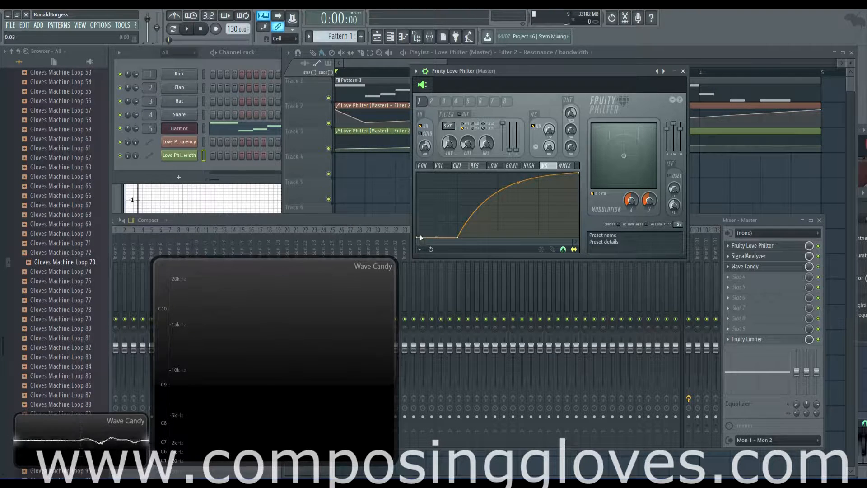
# Bend filter 1's waveshaper curve to rise steeply and set its low gain to 0%.
pyautogui.moveTo(458, 236); pyautogui.dragTo(435, 194)
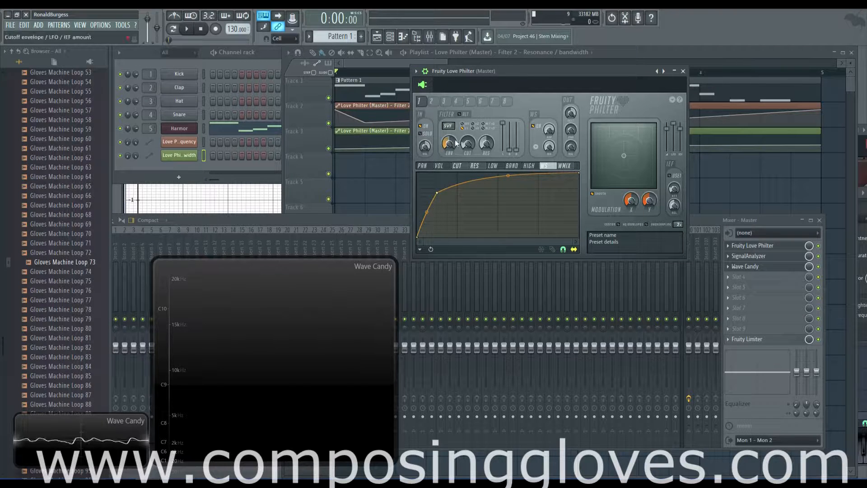
pyautogui.press('space')
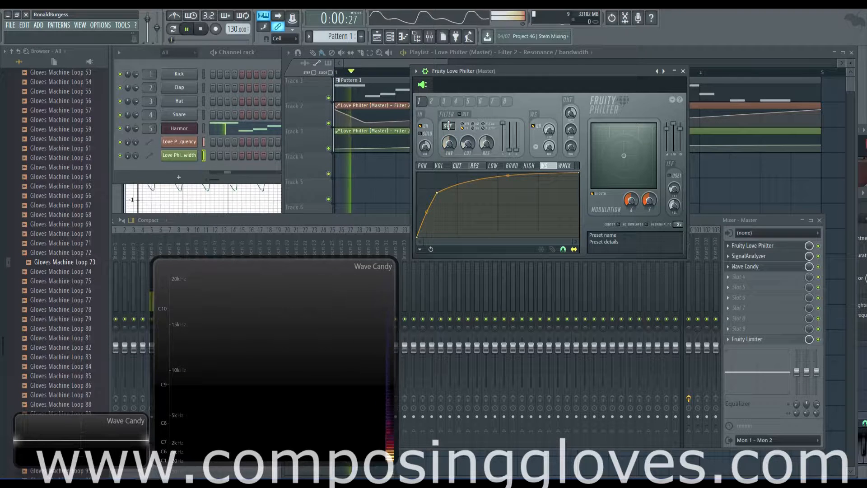
pyautogui.press('space')
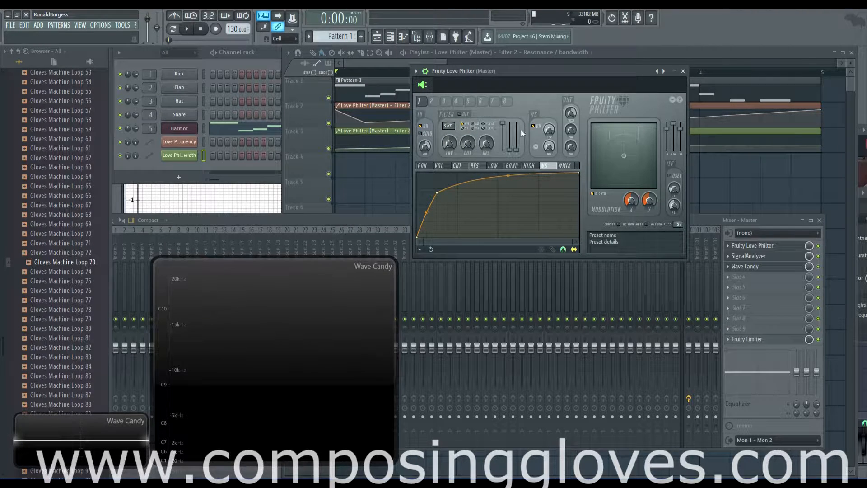
pyautogui.moveTo(506, 127); pyautogui.dragTo(505, 151)
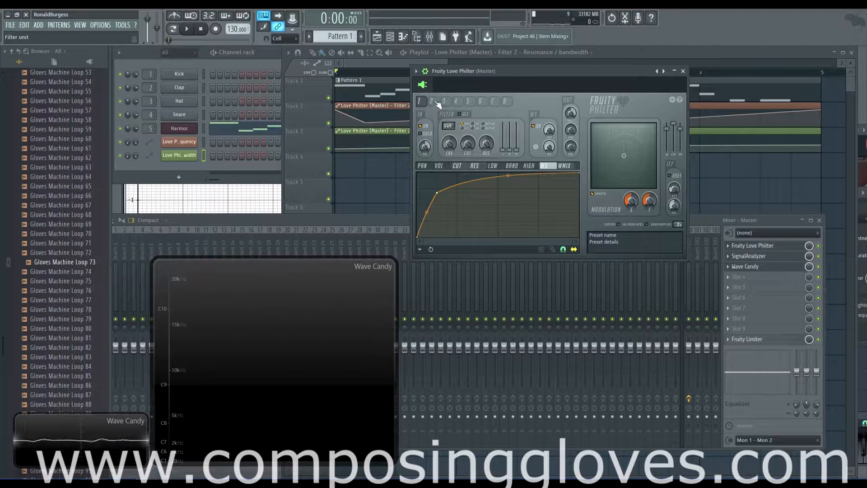
pyautogui.click(361, 63)
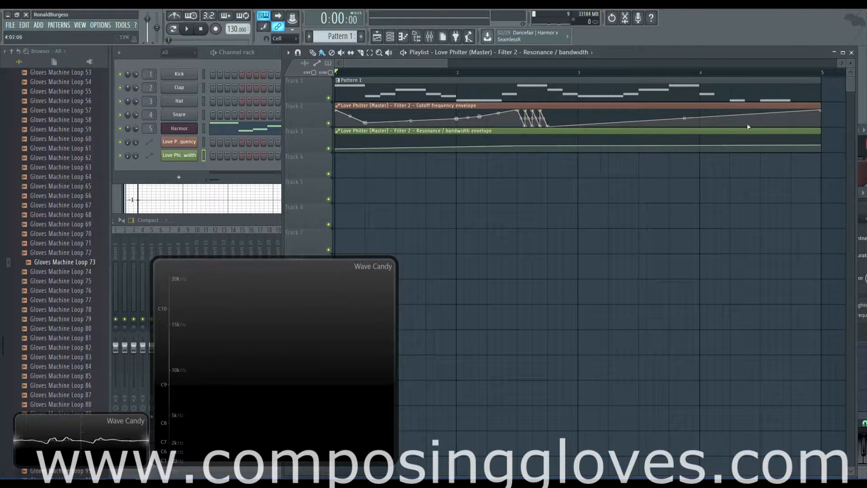
# Add cutoff envelope points forming a 100% peak before bar 4, a dip, then a rise.
pyautogui.press('space')
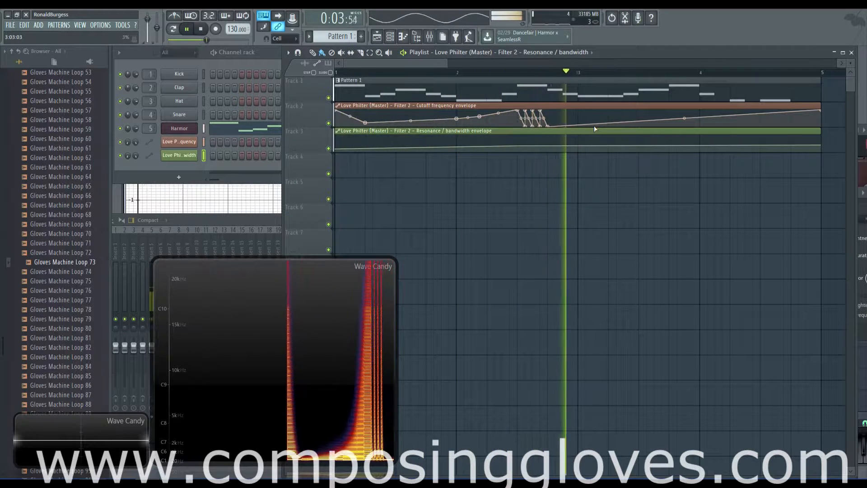
pyautogui.press('space')
pyautogui.rightClick(671, 113)
pyautogui.moveTo(672, 112); pyautogui.dragTo(669, 111)
pyautogui.rightClick(700, 126)
pyautogui.moveTo(761, 119); pyautogui.dragTo(762, 108)
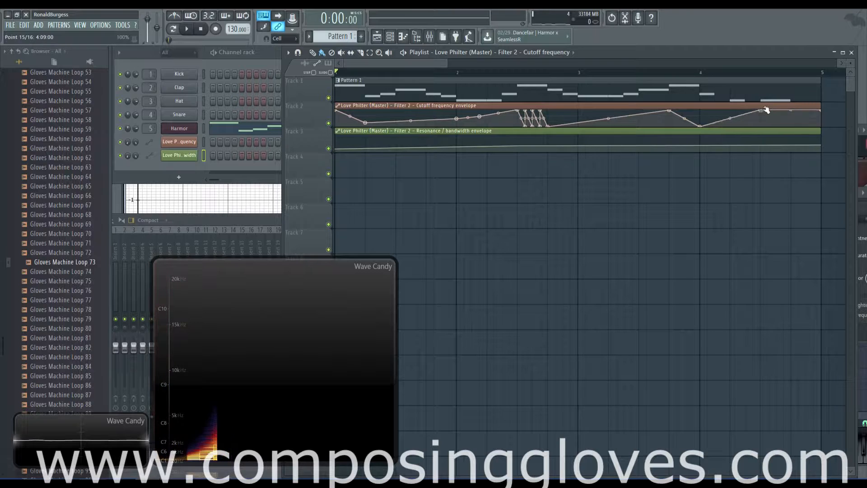
pyautogui.press('space')
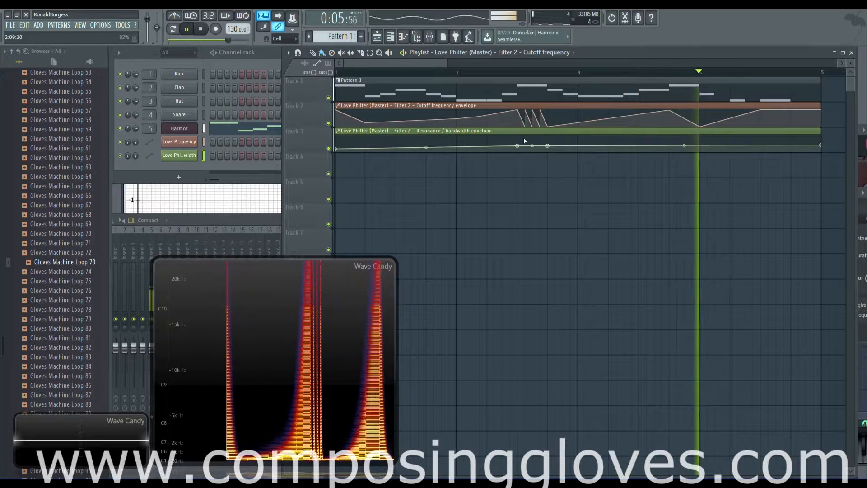
# Lift resonance envelope points so the curve climbs to a gentle peak before bar 3.
pyautogui.press('space')
pyautogui.moveTo(532, 146); pyautogui.dragTo(532, 137)
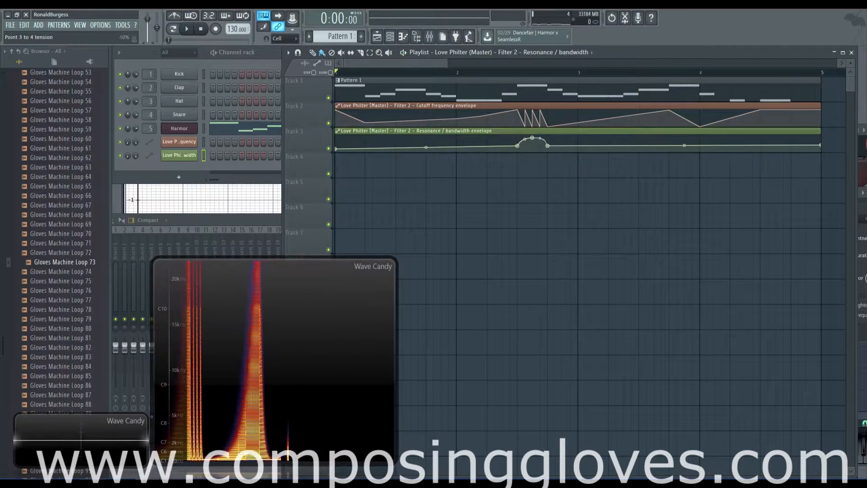
pyautogui.press('space')
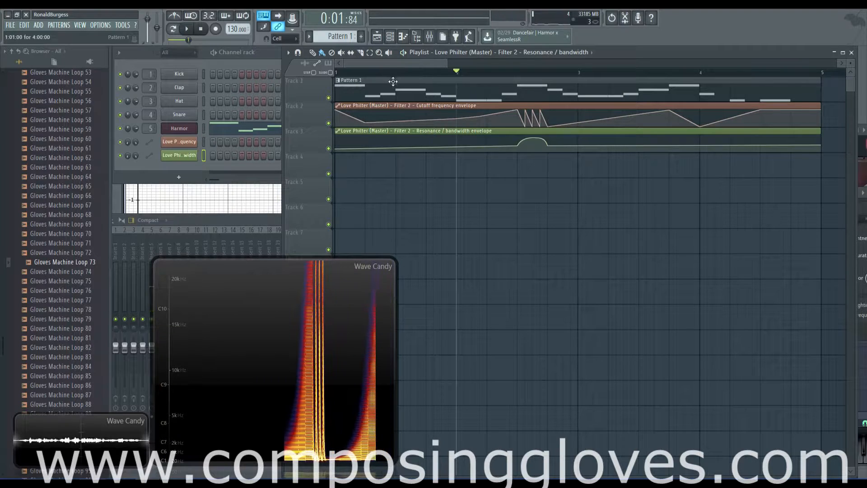
pyautogui.press('space')
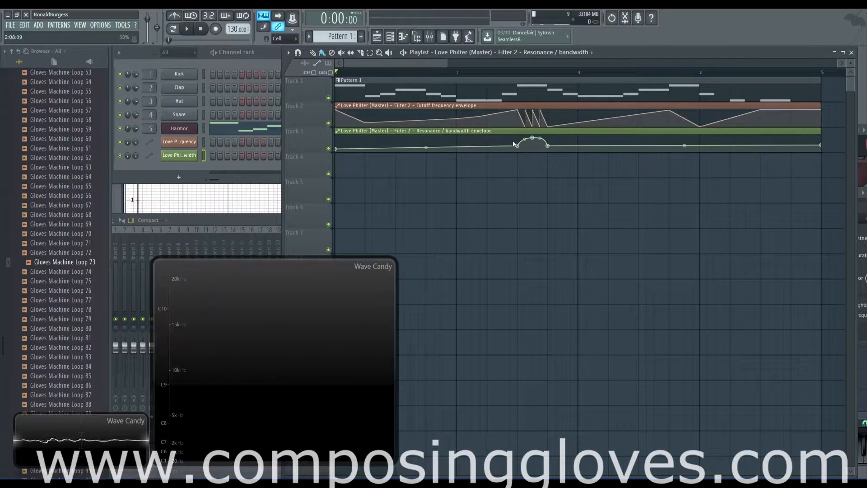
pyautogui.moveTo(517, 145); pyautogui.dragTo(549, 139)
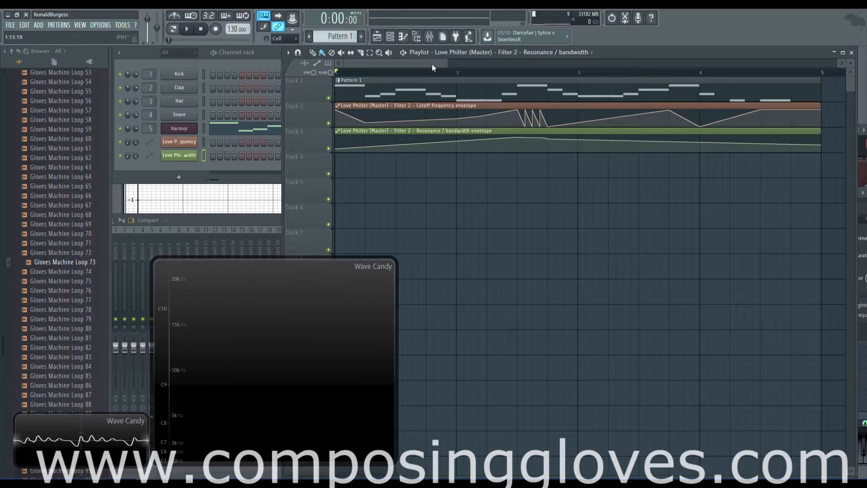
pyautogui.press('space')
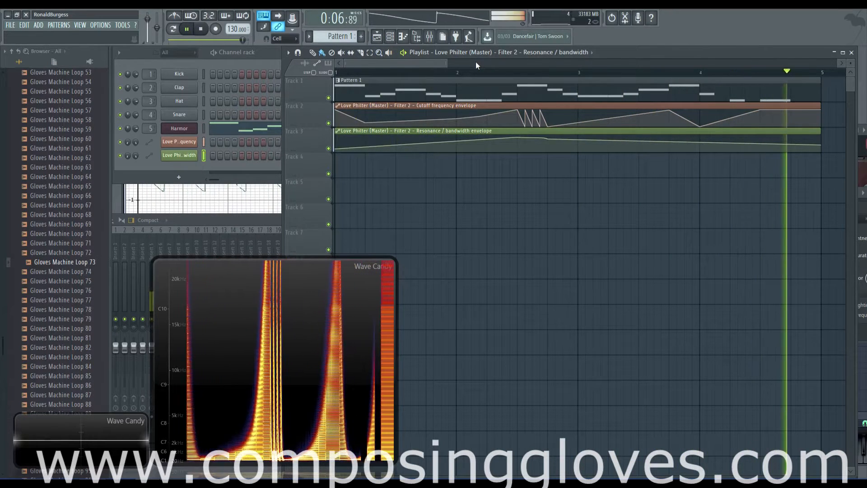
pyautogui.press('space')
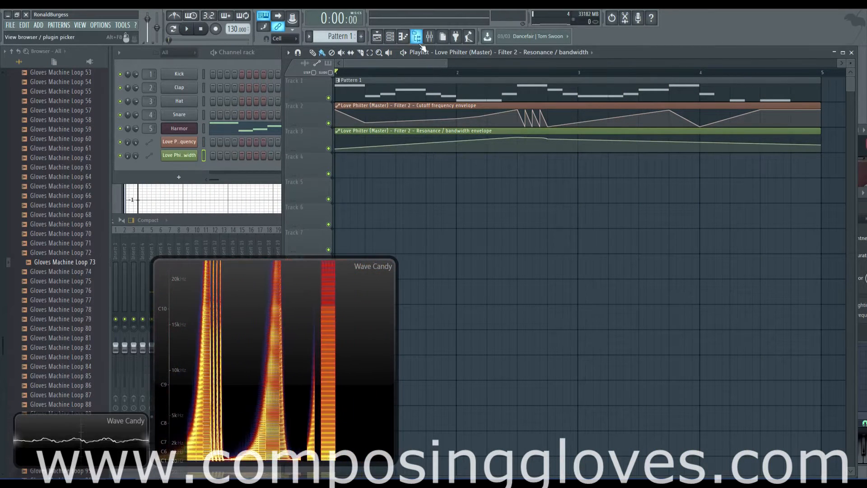